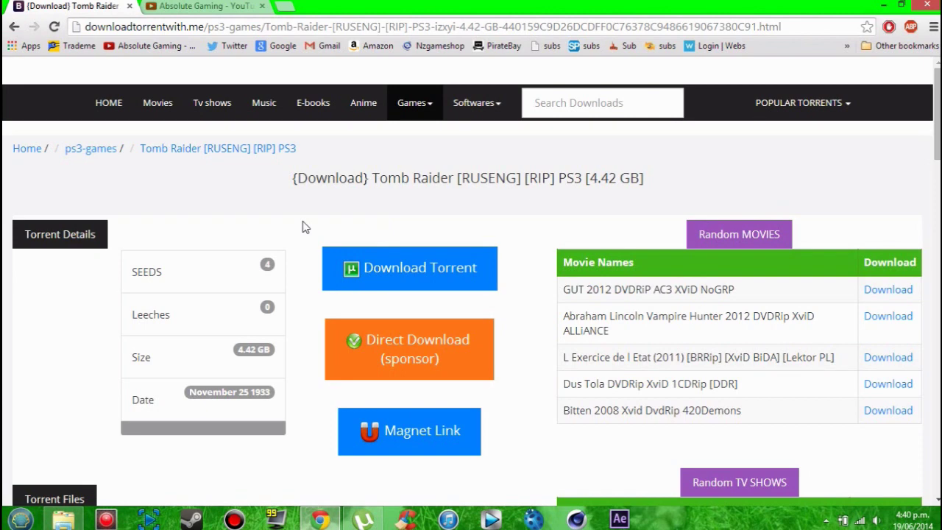
Step: Download the Tomb Raider PS3 torrent file, add it to µTorrent and stop its transfer
{"action": "left_click", "coordinate": [384, 269]}
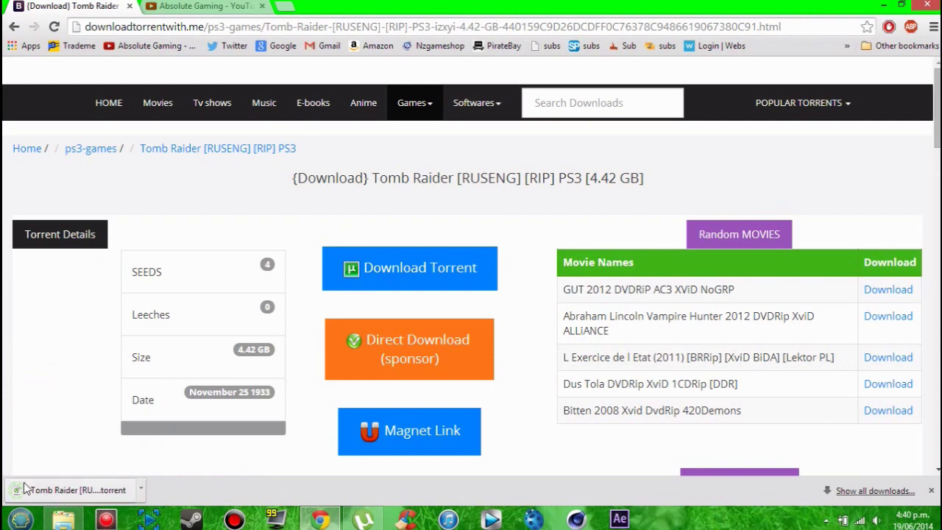
{"action": "left_click", "coordinate": [95, 490]}
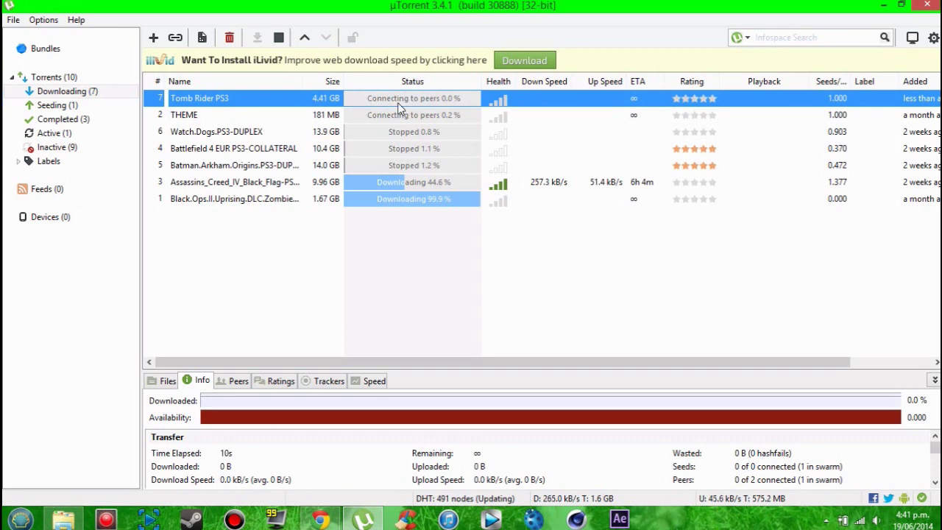
{"action": "left_click", "coordinate": [279, 38]}
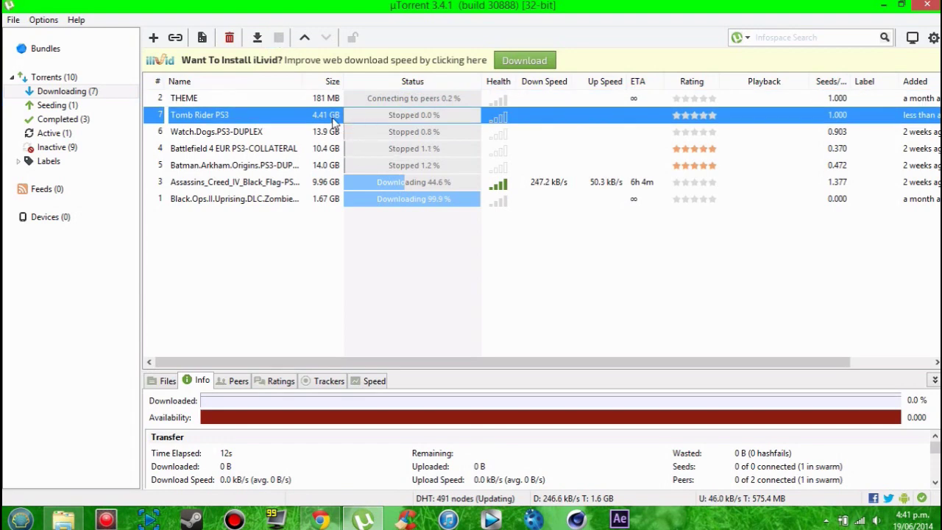
Step: Switch to the desktop and open the PS3 Games folder in a maximized window
{"action": "left_click", "coordinate": [883, 5]}
{"action": "left_click", "coordinate": [883, 5]}
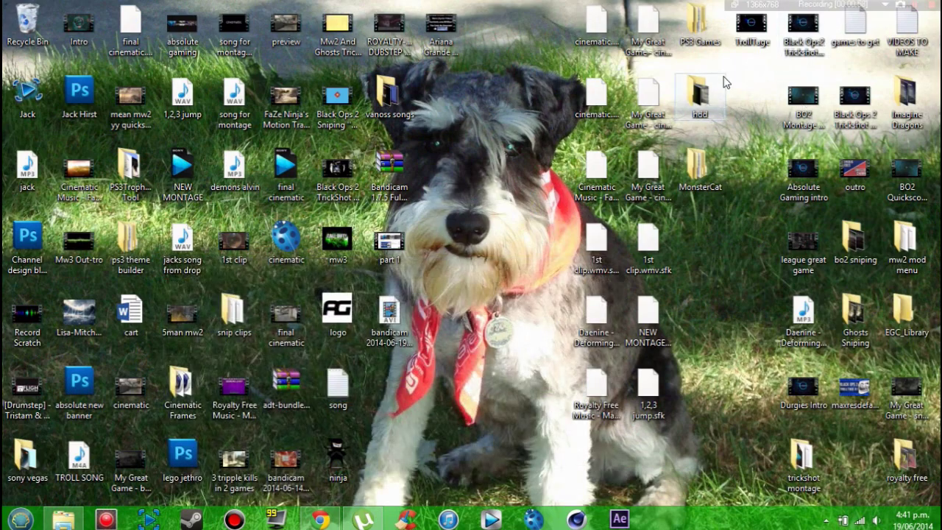
{"action": "double_click", "coordinate": [700, 43]}
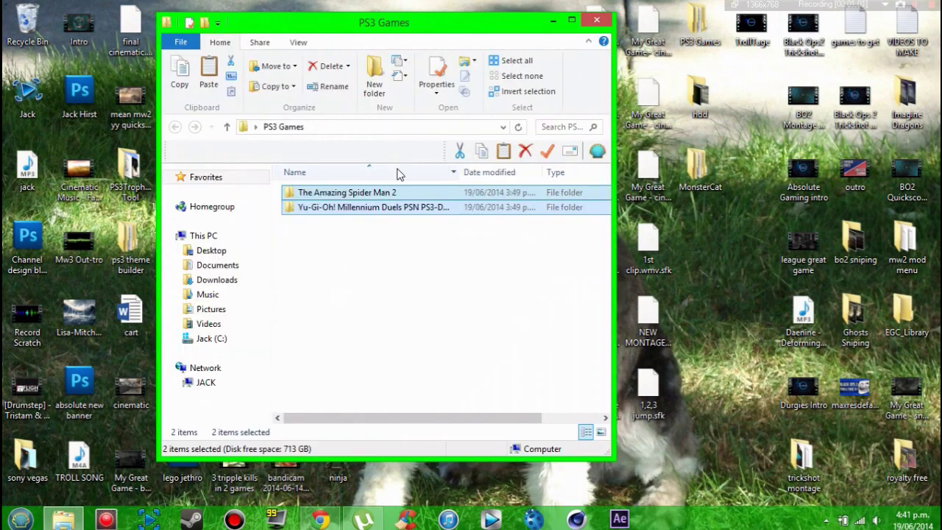
{"action": "double_click", "coordinate": [435, 31]}
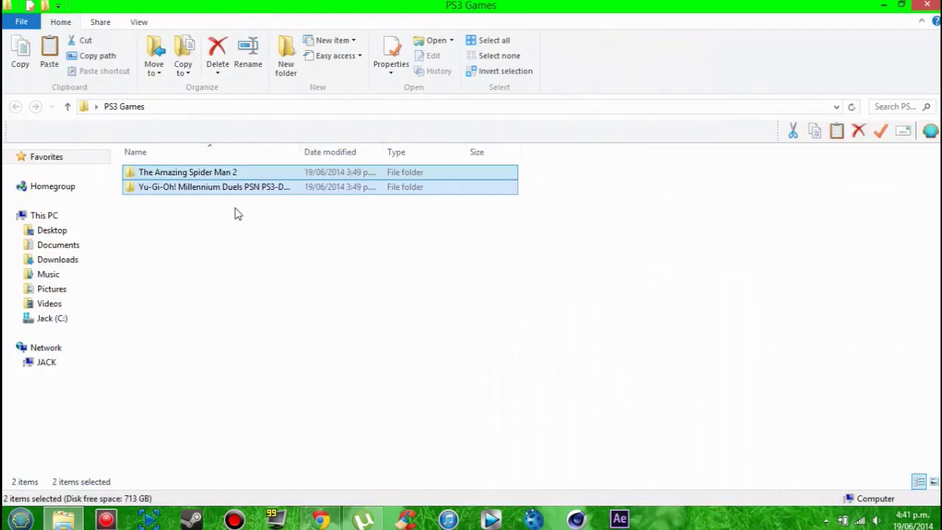
Step: Examine the contents of The Amazing Spider Man 2 folder down to USRDIR, and of the Yu-Gi-Oh! Millennium Duels folder
{"action": "left_click", "coordinate": [218, 186]}
{"action": "double_click", "coordinate": [216, 174]}
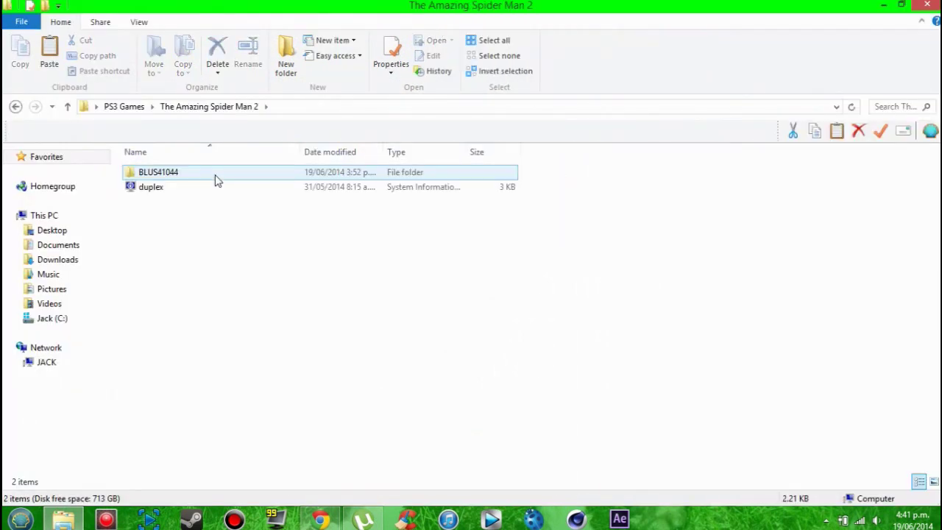
{"action": "double_click", "coordinate": [216, 177]}
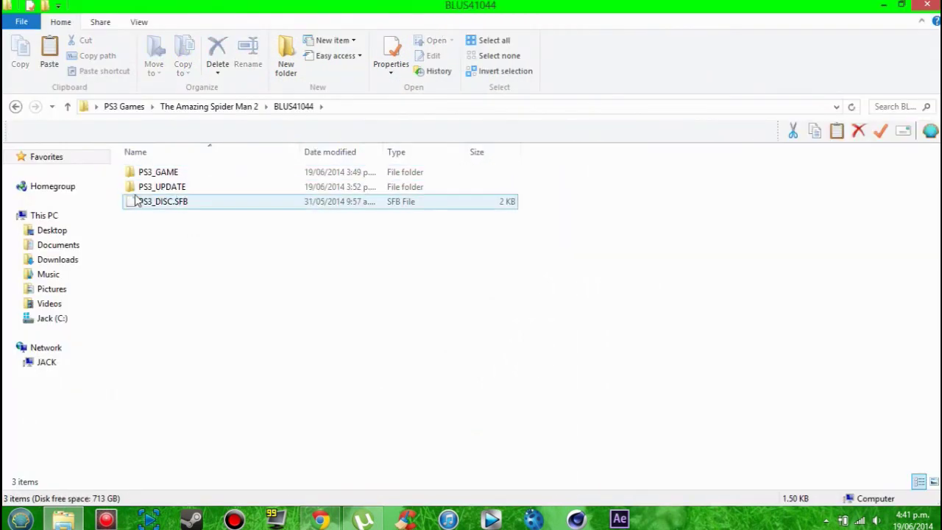
{"action": "double_click", "coordinate": [147, 173]}
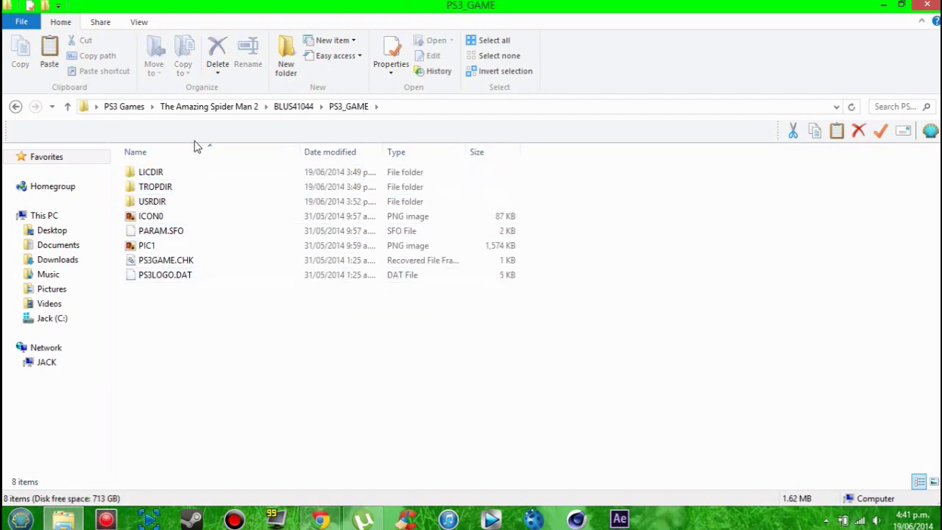
{"action": "double_click", "coordinate": [150, 200]}
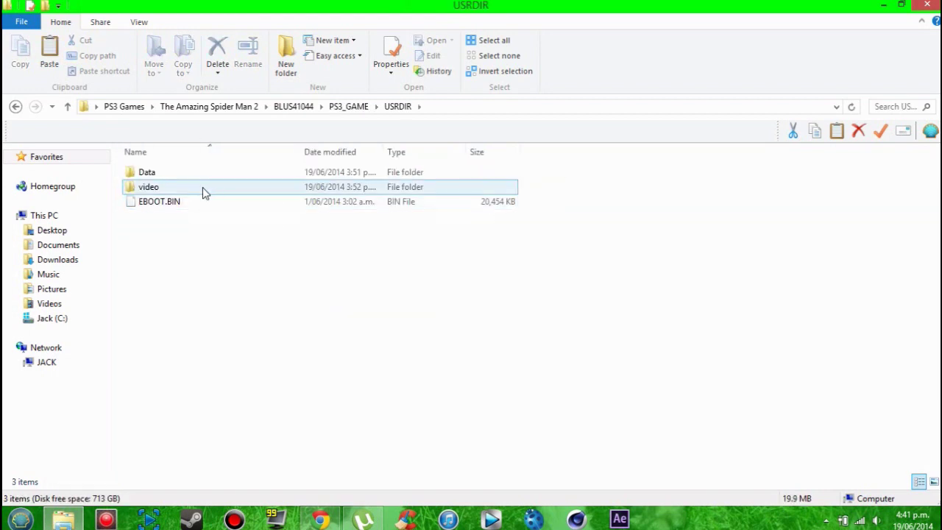
{"action": "left_click", "coordinate": [14, 106]}
{"action": "left_click", "coordinate": [15, 105]}
{"action": "left_click", "coordinate": [15, 106]}
{"action": "left_click", "coordinate": [14, 106]}
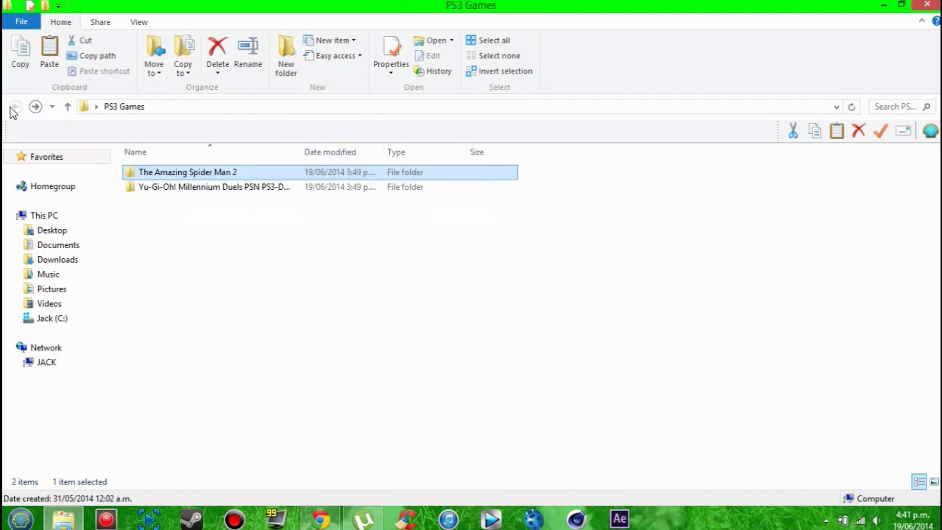
{"action": "double_click", "coordinate": [440, 187]}
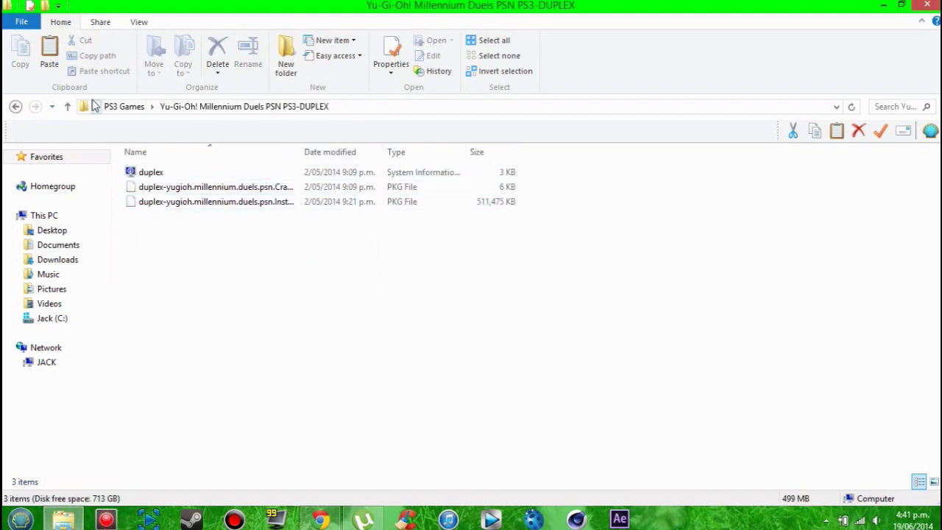
{"action": "left_click", "coordinate": [13, 111]}
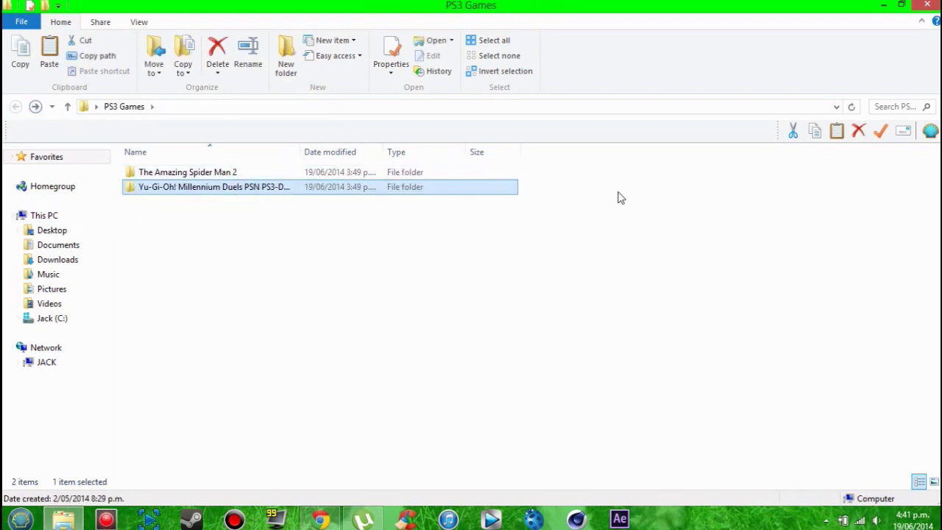
Step: Switch to the external E: drive and open its ROMS folder
{"action": "key", "text": "super+d"}
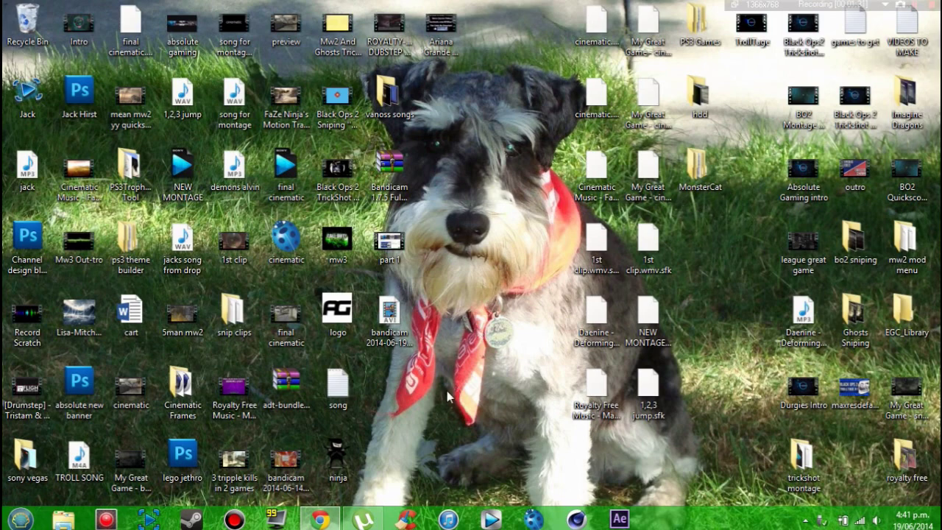
{"action": "key", "text": "super+d"}
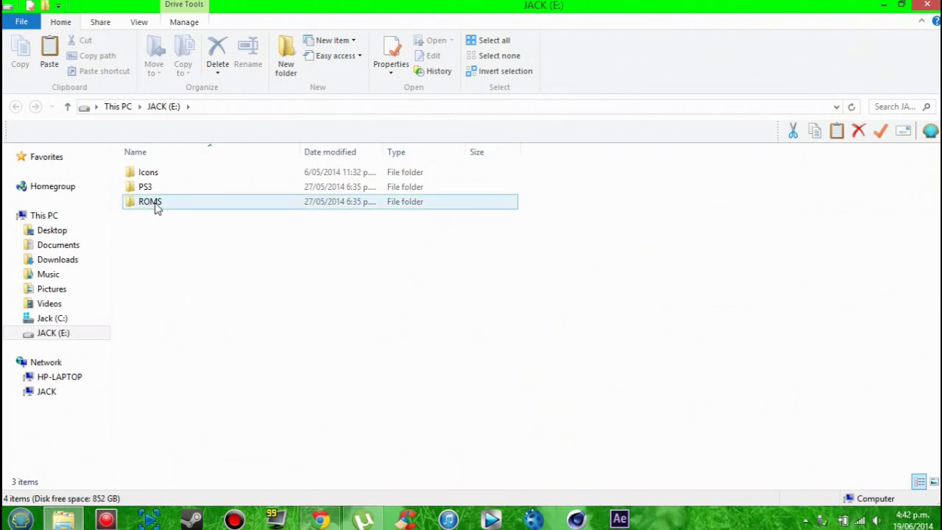
{"action": "mouse_move", "coordinate": [164, 209]}
{"action": "double_click", "coordinate": [156, 204]}
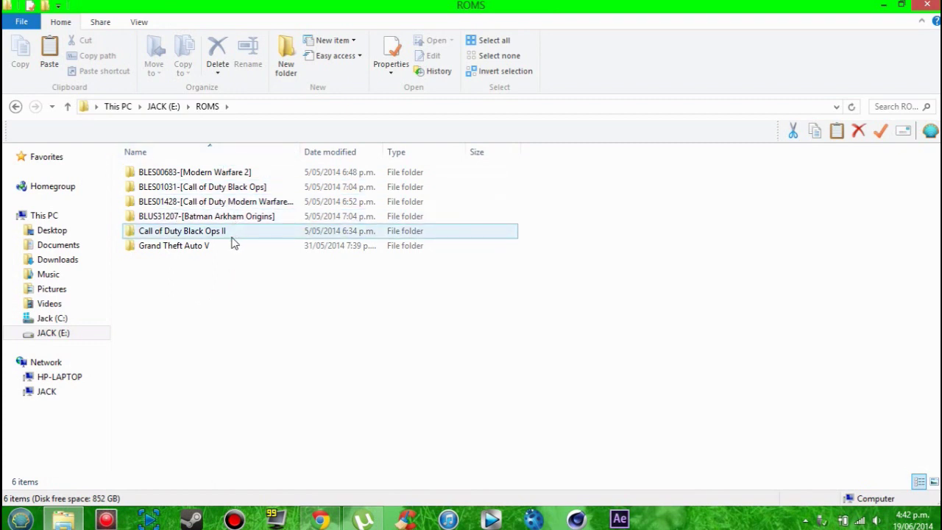
Step: Examine the package files in the Grand Theft Auto V folder and return to ROMS
{"action": "mouse_move", "coordinate": [228, 245]}
{"action": "double_click", "coordinate": [184, 246]}
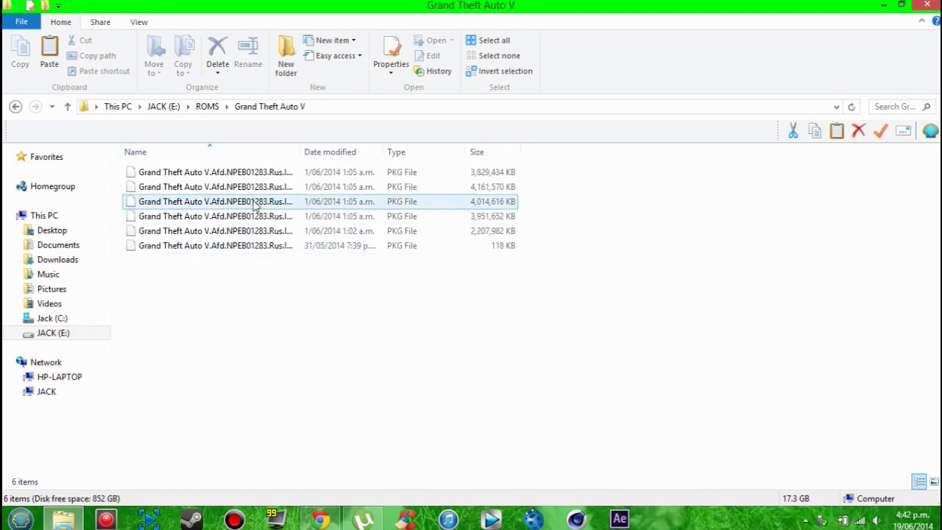
{"action": "left_click", "coordinate": [14, 106]}
{"action": "left_click", "coordinate": [218, 318]}
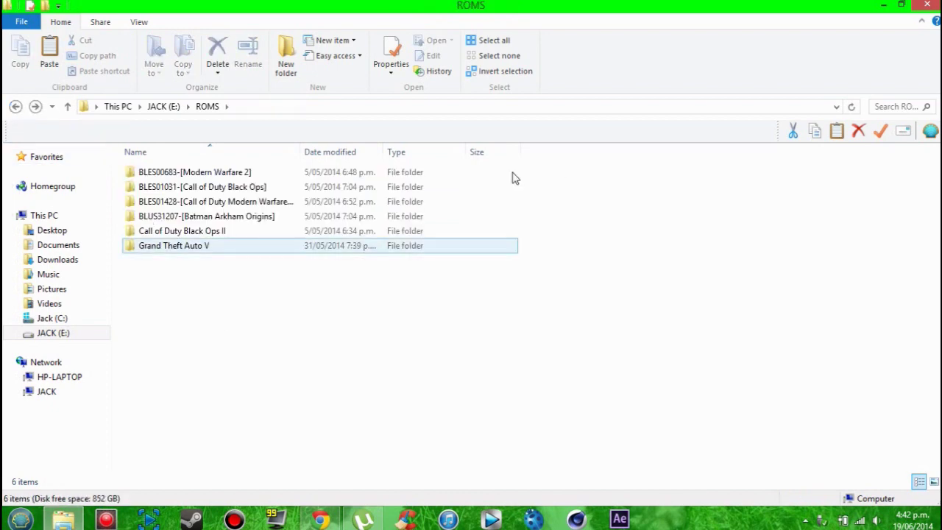
Step: Copy the Amazing Spider Man 2 and Yu-Gi-Oh! Millennium Duels folders from PS3 Games into the E: drive's ROMS folder
{"action": "left_click", "coordinate": [902, 5]}
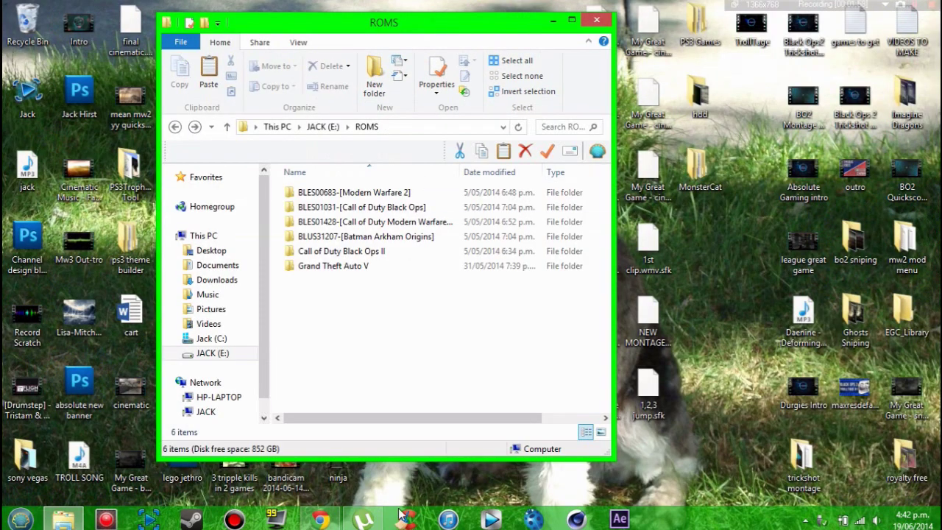
{"action": "left_click", "coordinate": [74, 519]}
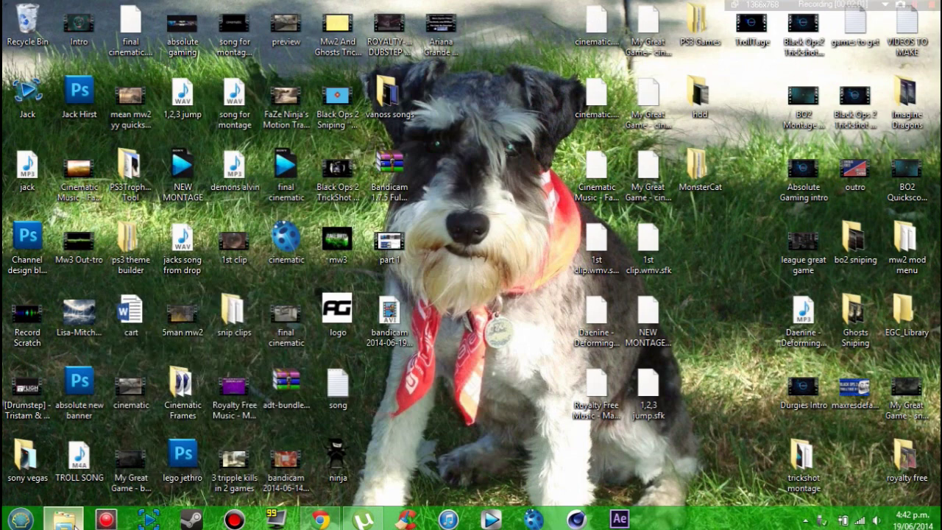
{"action": "left_click", "coordinate": [74, 519]}
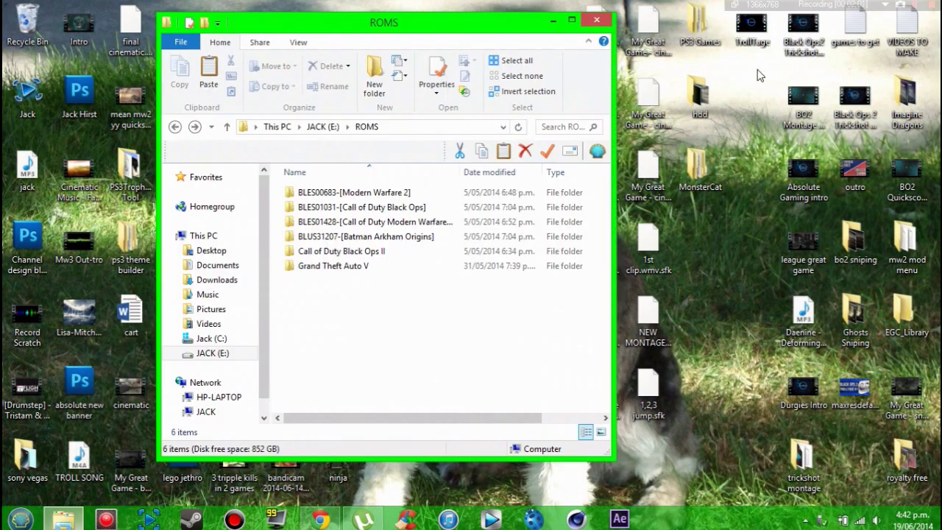
{"action": "double_click", "coordinate": [699, 31]}
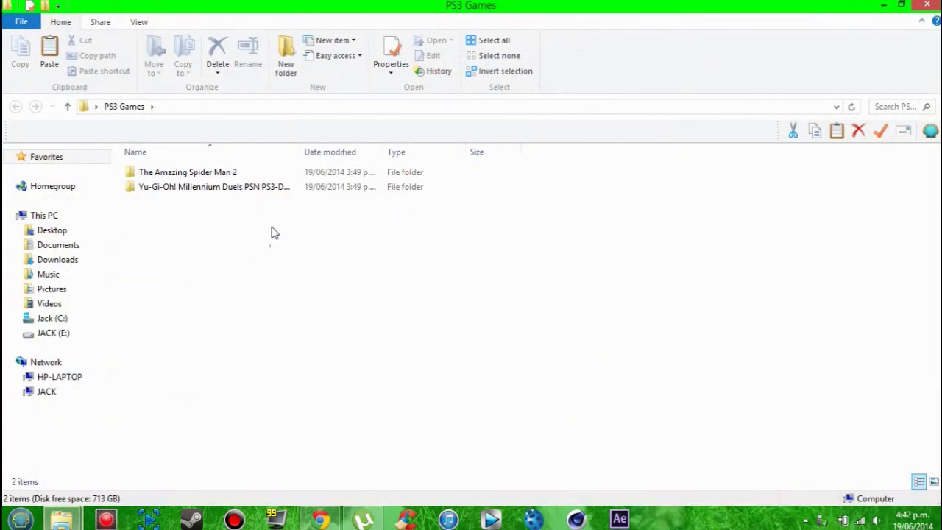
{"action": "left_click_drag", "start_coordinate": [274, 247], "coordinate": [279, 145]}
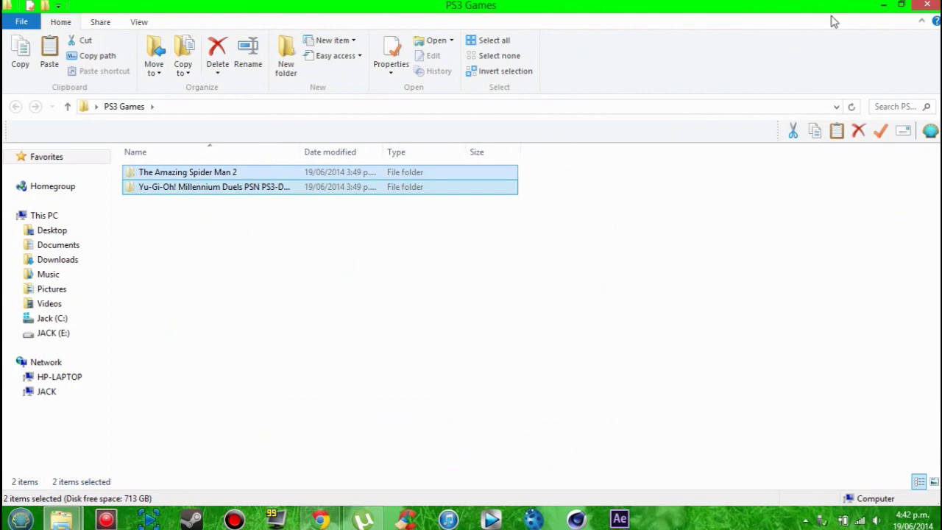
{"action": "left_click", "coordinate": [927, 4]}
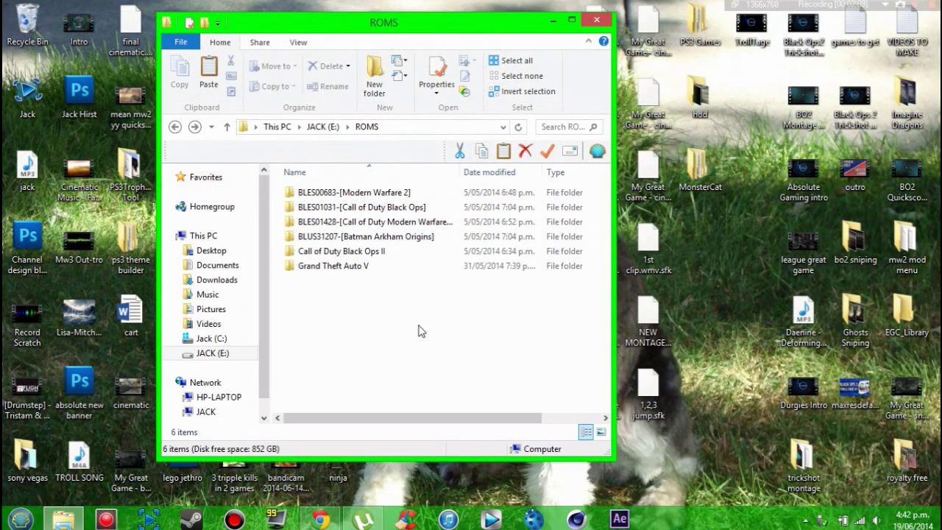
{"action": "key", "text": "ctrl+v"}
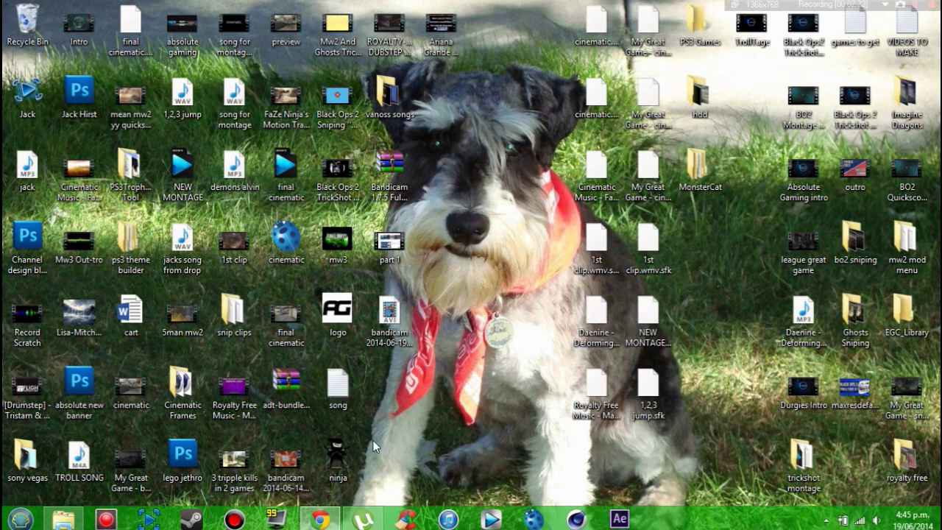
Step: Check the ROMS folder on the E: drive for the two copied game folders
{"action": "left_click", "coordinate": [64, 521]}
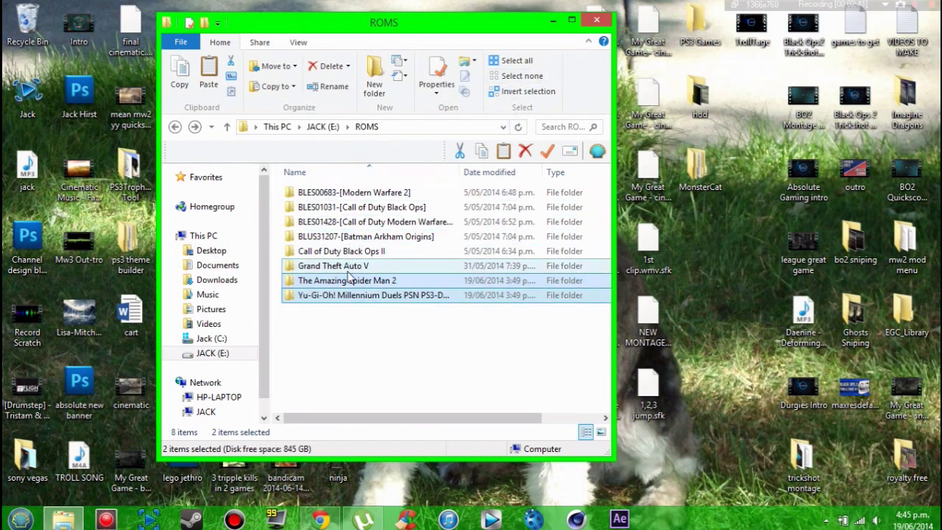
{"action": "left_click", "coordinate": [175, 127]}
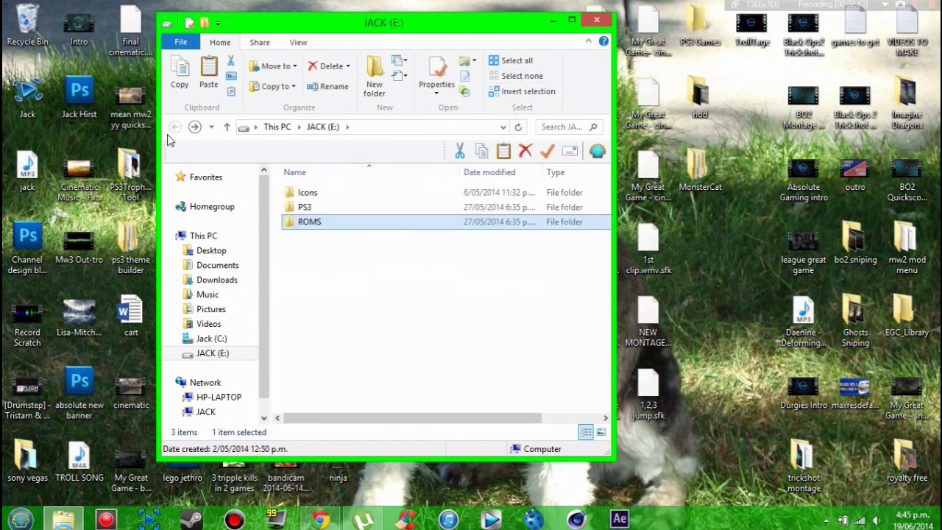
{"action": "double_click", "coordinate": [329, 229]}
{"action": "left_click", "coordinate": [324, 296]}
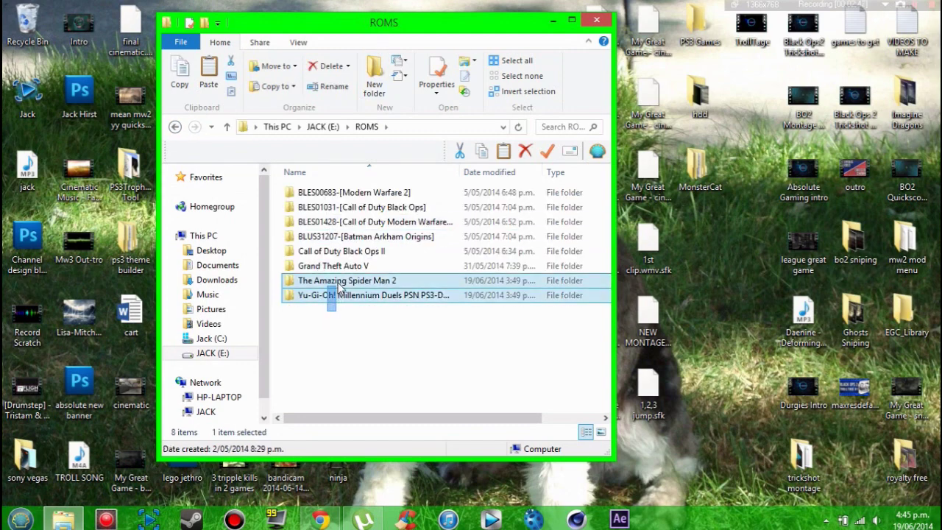
{"action": "left_click", "coordinate": [330, 341]}
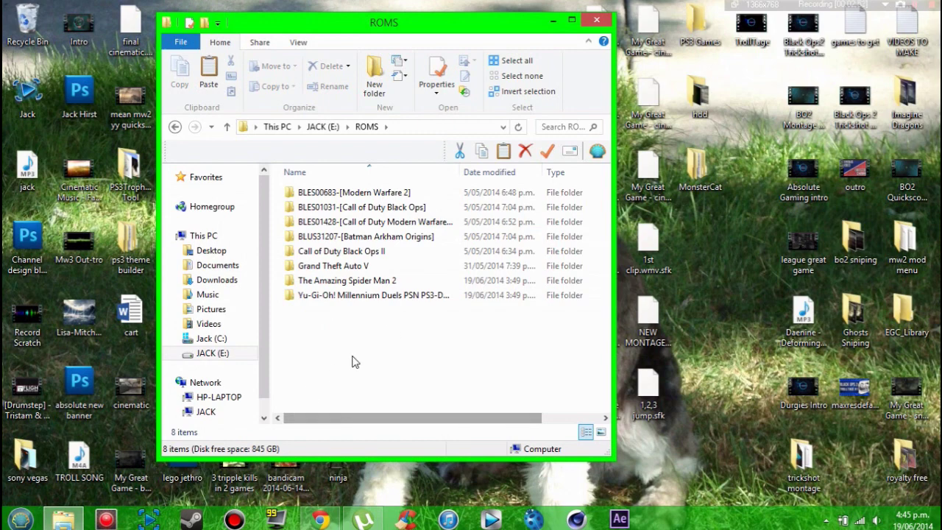
{"action": "left_click", "coordinate": [64, 519]}
{"action": "left_click", "coordinate": [64, 518]}
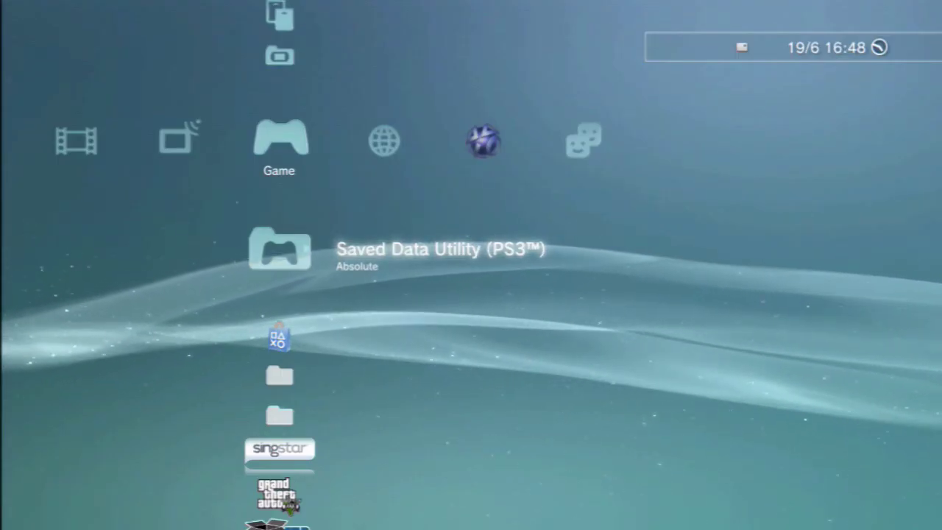
Step: On the PS3 home menu, look through the items listed in the Game category
{"action": "key", "text": "Left"}
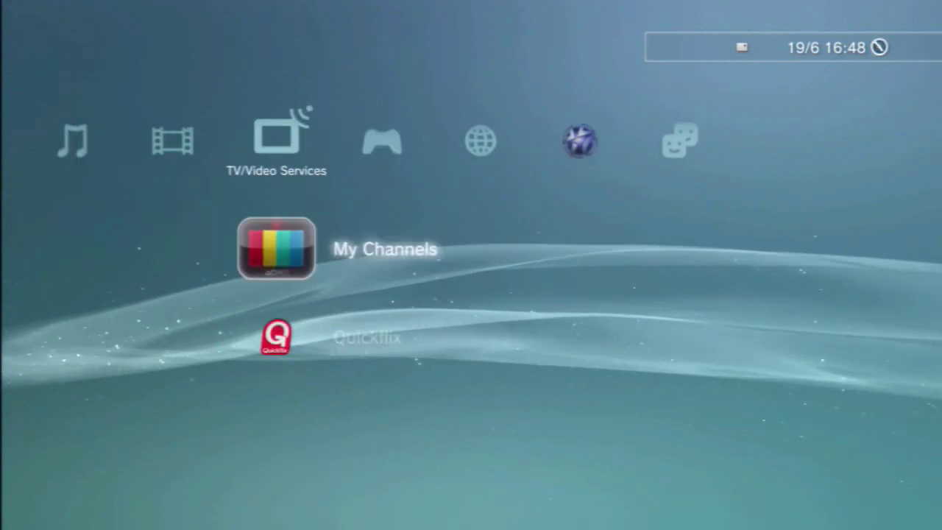
{"action": "key", "text": "Right"}
{"action": "key", "text": "Right"}
{"action": "key", "text": "Right"}
{"action": "key", "text": "Right"}
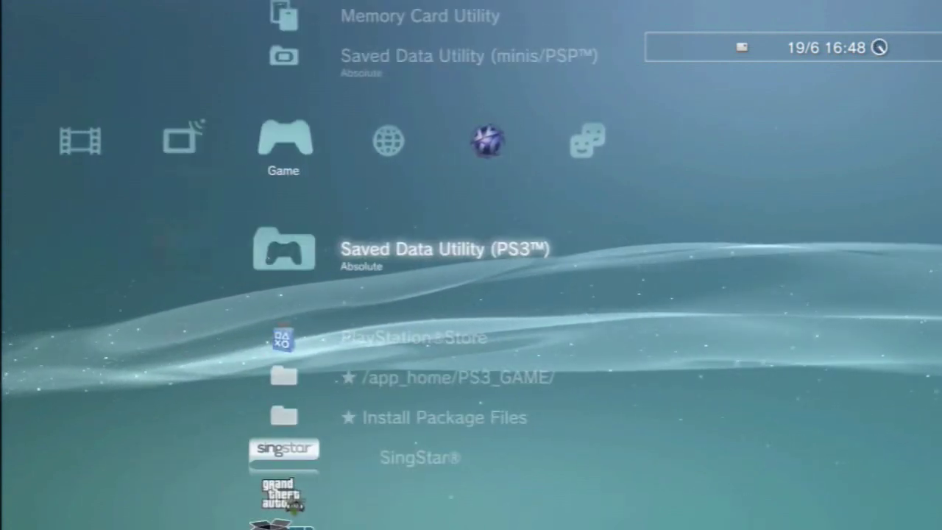
{"action": "key", "text": "Down"}
{"action": "key", "text": "Down"}
{"action": "key", "text": "Down"}
{"action": "key", "text": "Down"}
{"action": "key", "text": "Down"}
{"action": "key", "text": "Down"}
{"action": "key", "text": "Down"}
{"action": "key", "text": "Down"}
{"action": "key", "text": "Down"}
{"action": "key", "text": "Down"}
{"action": "key", "text": "Down"}
{"action": "key", "text": "Down"}
{"action": "key", "text": "Up"}
{"action": "key", "text": "Up"}
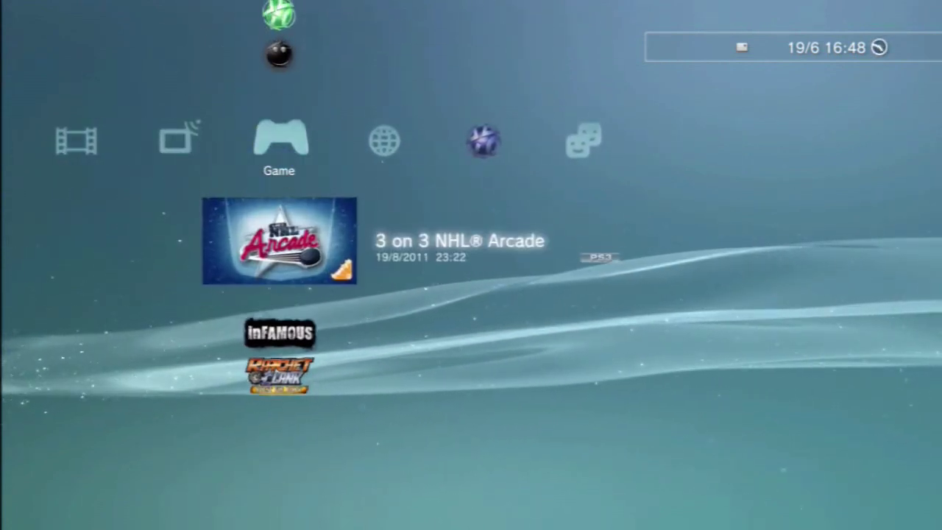
{"action": "key", "text": "Up"}
{"action": "key", "text": "Up"}
{"action": "key", "text": "Up"}
{"action": "key", "text": "Up"}
{"action": "key", "text": "Up"}
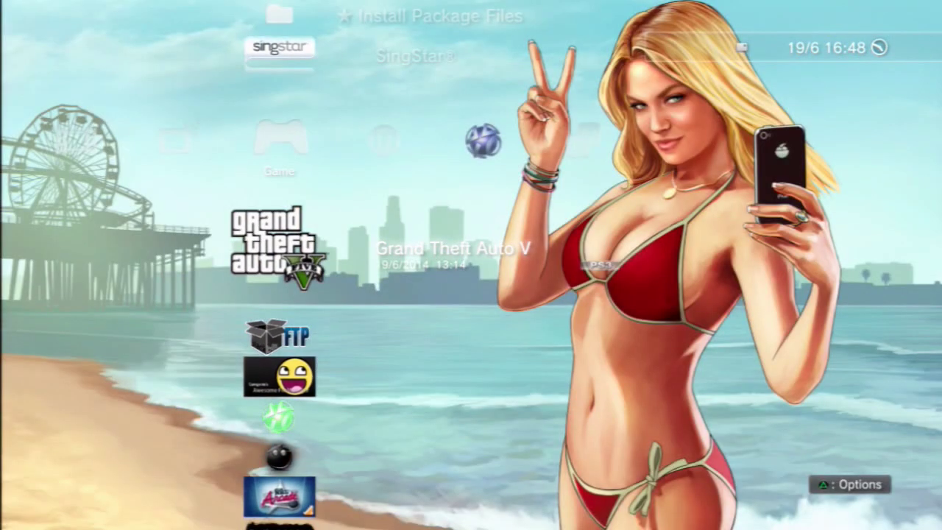
Step: Highlight Install Package Files in the PS3's Game category
{"action": "key", "text": "Up"}
{"action": "key", "text": "Down"}
{"action": "key", "text": "Up"}
{"action": "key", "text": "Up"}
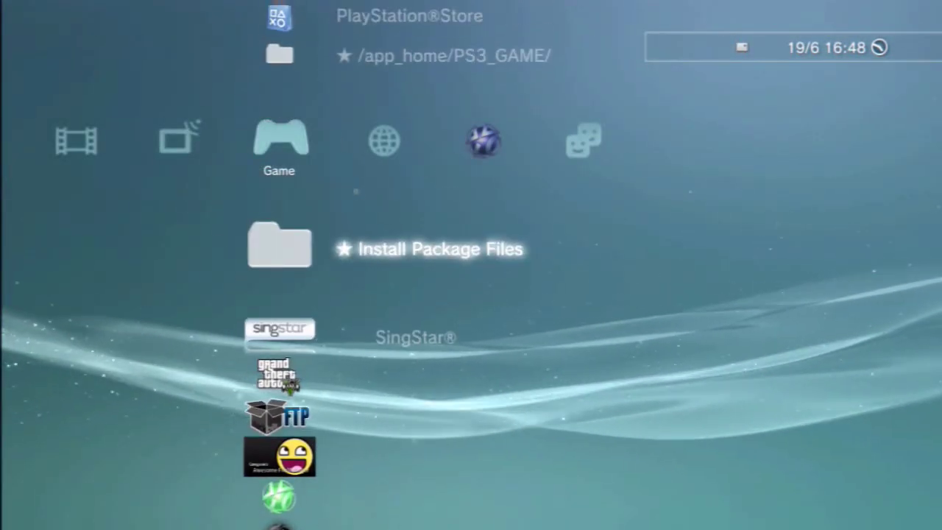
Step: Launch multiMAN from the PS3's Game category
{"action": "key", "text": "Down"}
{"action": "key", "text": "Down"}
{"action": "key", "text": "Down"}
{"action": "key", "text": "Down"}
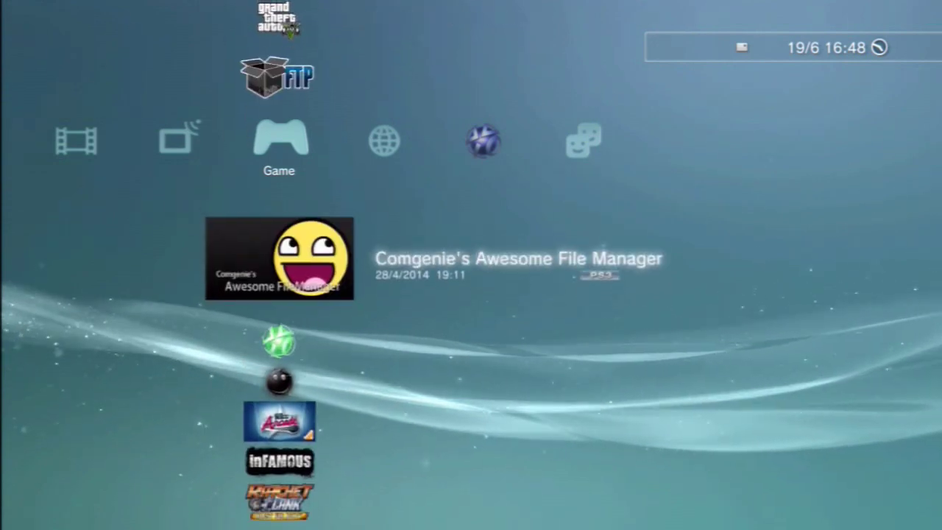
{"action": "key", "text": "Down"}
{"action": "key", "text": "Down"}
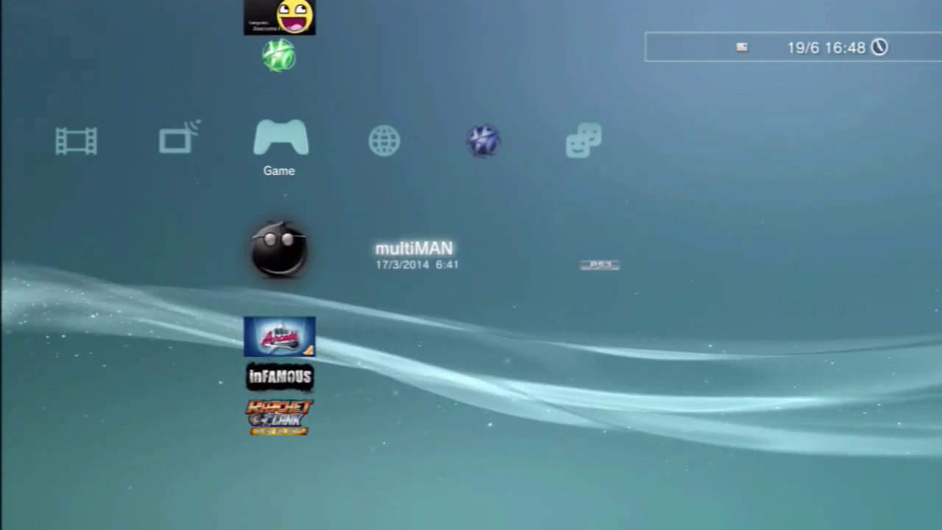
{"action": "key", "text": "Return"}
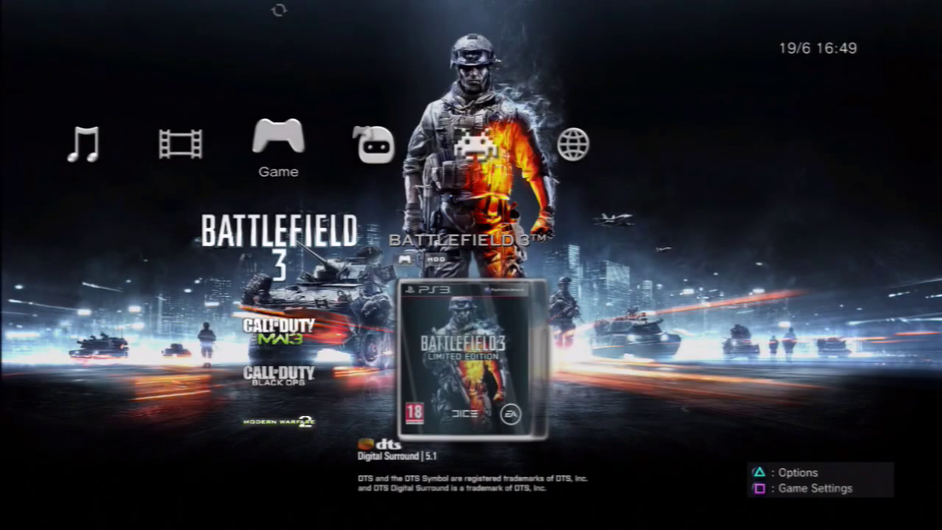
Step: Look through multiMAN's categories and the games listed in its Game category
{"action": "key", "text": "Left"}
{"action": "key", "text": "Right"}
{"action": "key", "text": "Right"}
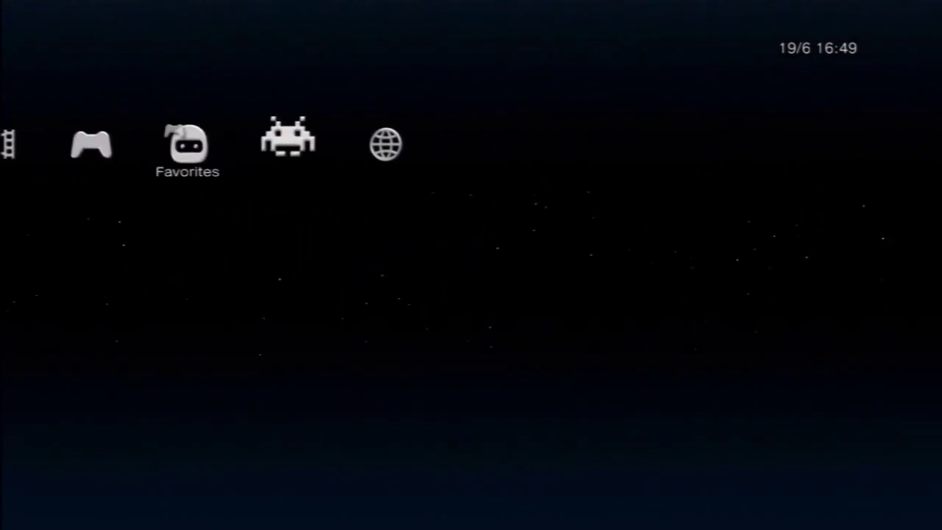
{"action": "key", "text": "Right"}
{"action": "key", "text": "Left"}
{"action": "key", "text": "Left"}
{"action": "key", "text": "Left"}
{"action": "key", "text": "Right"}
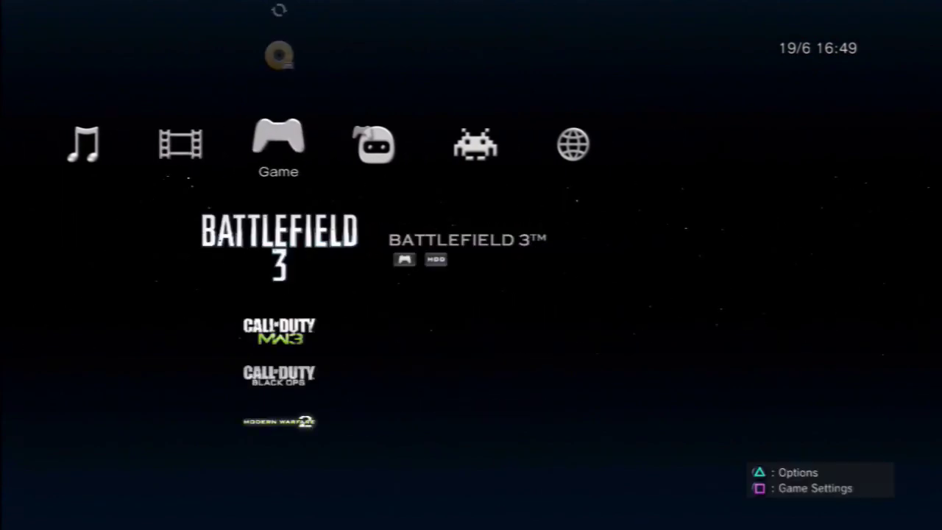
{"action": "key", "text": "Up"}
{"action": "key", "text": "Down"}
{"action": "key", "text": "Down"}
{"action": "key", "text": "Down"}
{"action": "key", "text": "Up"}
{"action": "key", "text": "Up"}
{"action": "key", "text": "Up"}
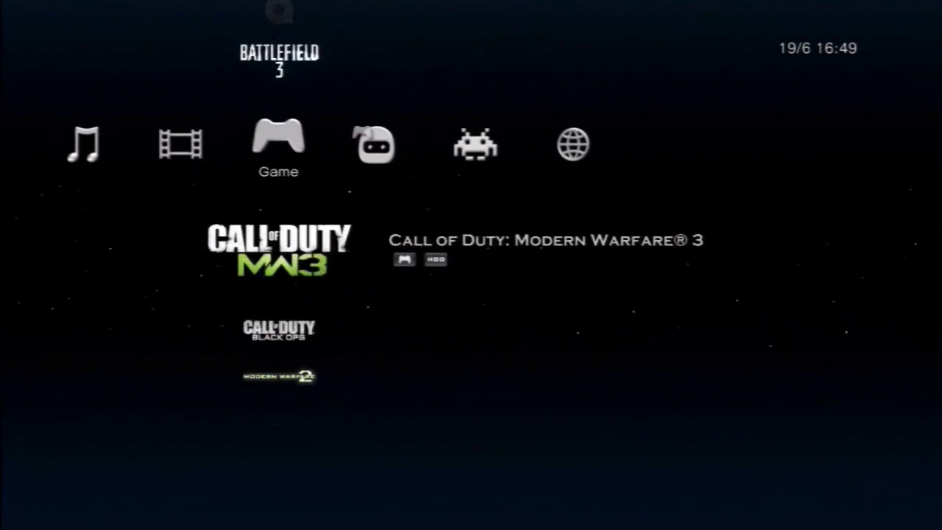
Step: Switch multiMAN to its file manager desktop and close the open Grand Theft Auto V folder window
{"action": "key", "text": "Right"}
{"action": "key", "text": "Right"}
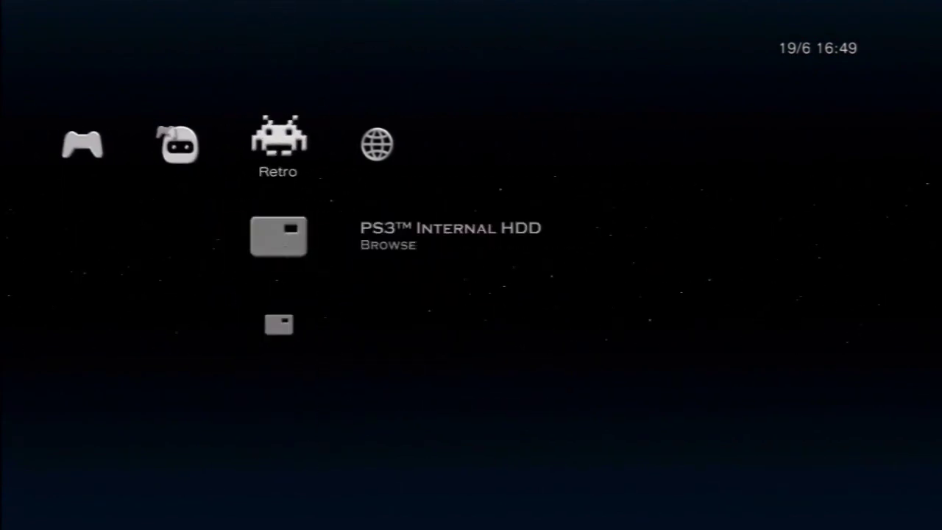
{"action": "key", "text": "Right"}
{"action": "key", "text": "Return"}
{"action": "key", "text": "Escape"}
{"action": "key", "text": "Left"}
{"action": "key", "text": "Left"}
{"action": "key", "text": "Left"}
{"action": "key", "text": "Left"}
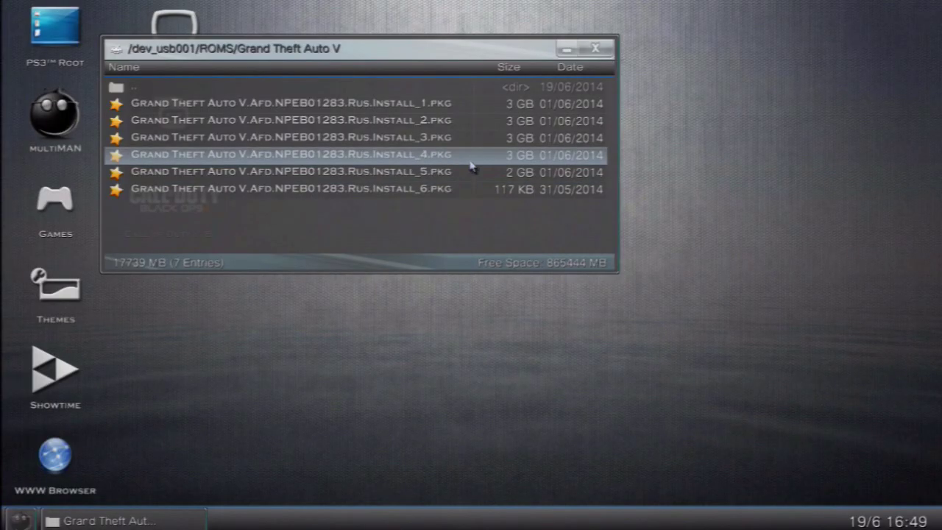
{"action": "left_click", "coordinate": [604, 50]}
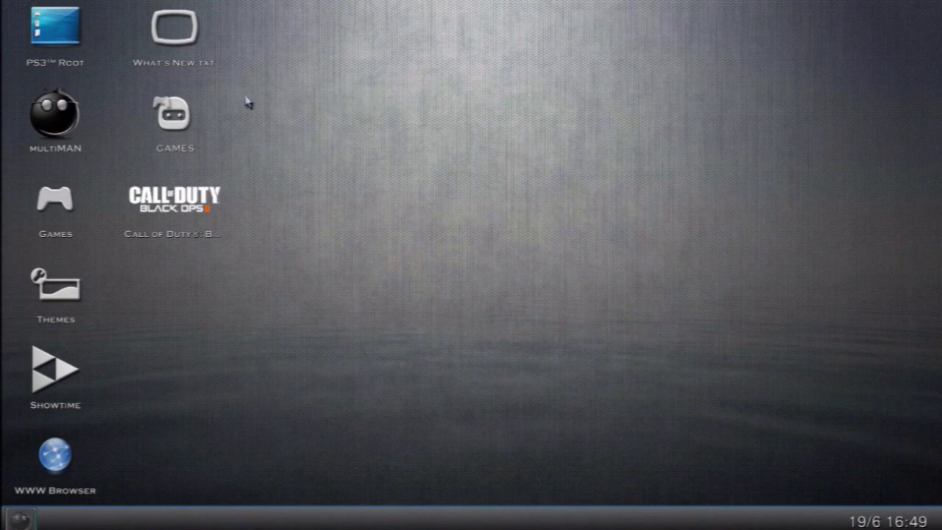
Step: From PS3 Root, open the Yu-Gi-Oh! Millennium Duels folder inside the ROMS folder on dev_usb001
{"action": "double_click", "coordinate": [73, 52]}
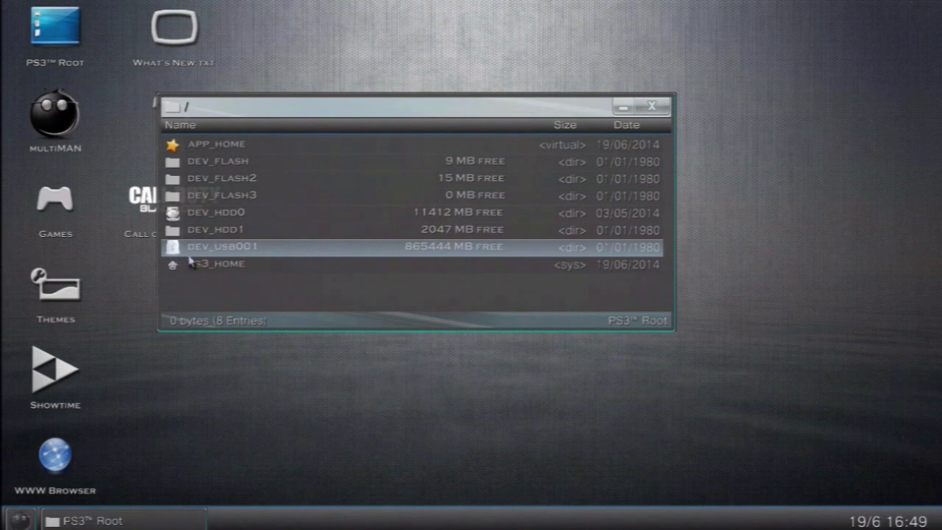
{"action": "double_click", "coordinate": [239, 257]}
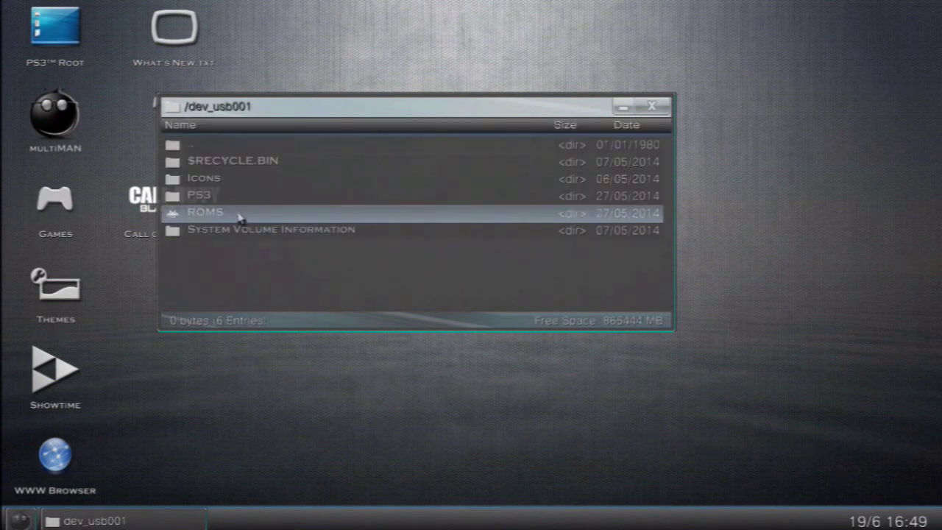
{"action": "double_click", "coordinate": [239, 215]}
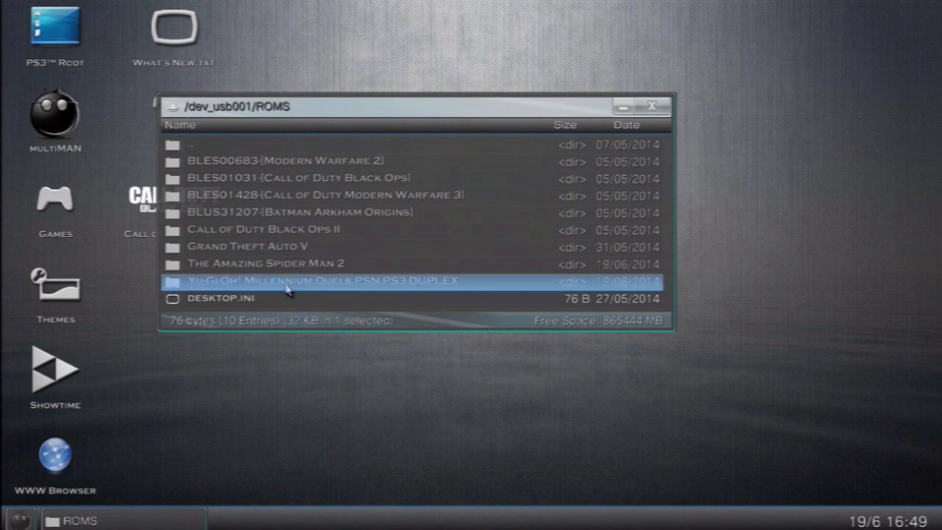
{"action": "left_click", "coordinate": [287, 291]}
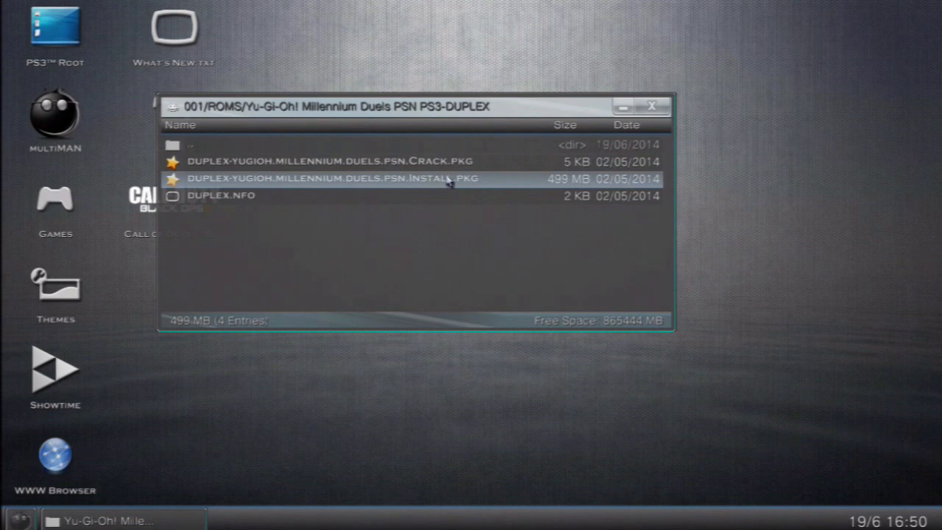
Step: Choose duplex-yugioh.millennium.duels.psn.Install.pkg for installation and agree to exit to the XMB
{"action": "left_click", "coordinate": [449, 181]}
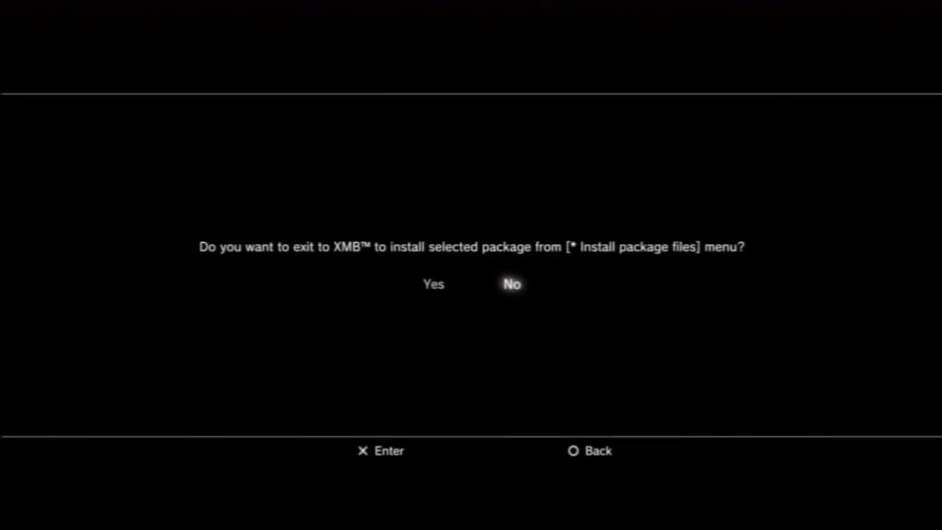
{"action": "key", "text": "Left"}
{"action": "key", "text": "Return"}
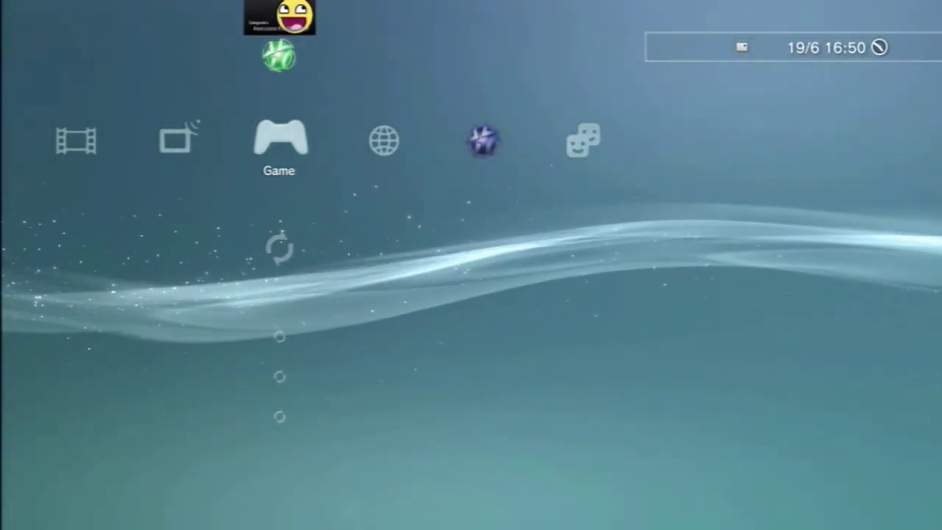
Step: Open Install Package Files in the PS3's Game category
{"action": "key", "text": "Up"}
{"action": "key", "text": "Up"}
{"action": "key", "text": "Up"}
{"action": "key", "text": "Up"}
{"action": "key", "text": "Up"}
{"action": "key", "text": "Up"}
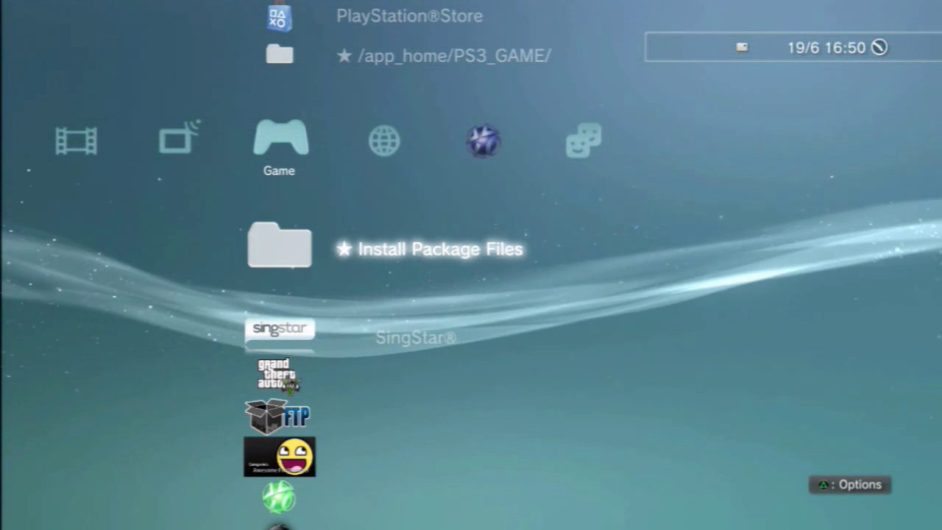
{"action": "key", "text": "Return"}
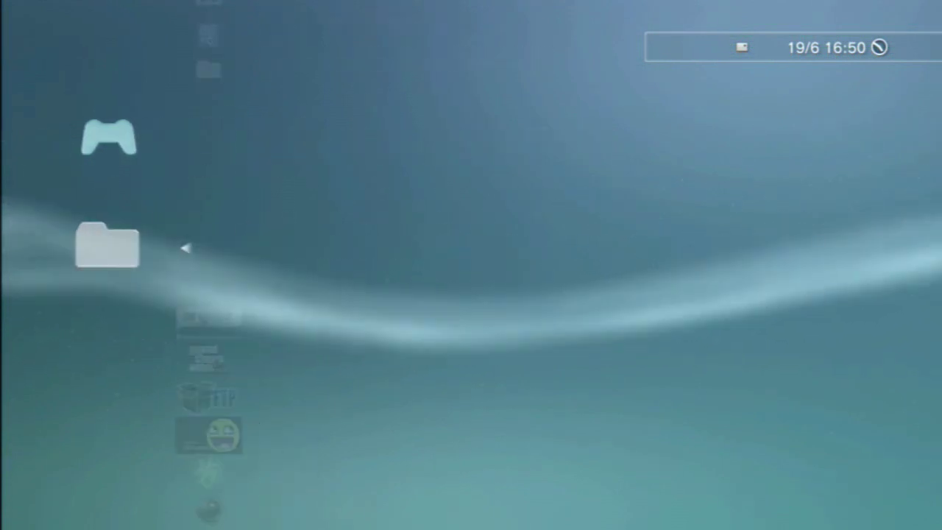
Step: Look through the Yu-Gi-Oh! Millennium Duels Crack and Install packages available for installation
{"action": "key", "text": "Down"}
{"action": "key", "text": "Down"}
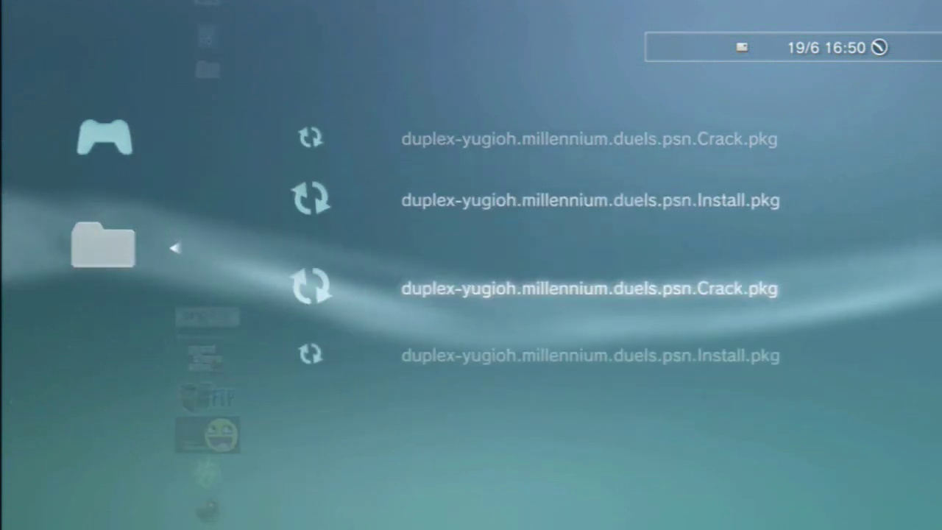
{"action": "key", "text": "Down"}
{"action": "key", "text": "Up"}
{"action": "key", "text": "Up"}
{"action": "key", "text": "Up"}
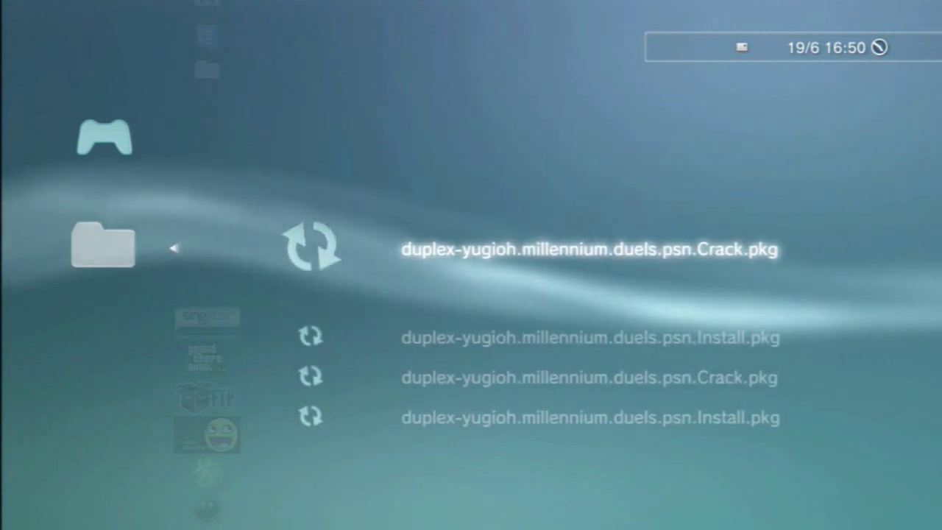
{"action": "key", "text": "Down"}
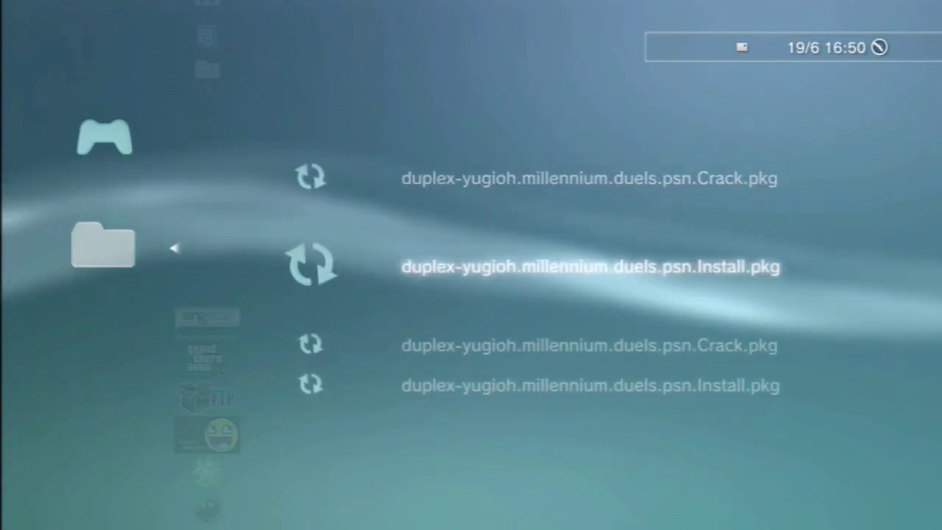
{"action": "key", "text": "Down"}
{"action": "key", "text": "Down"}
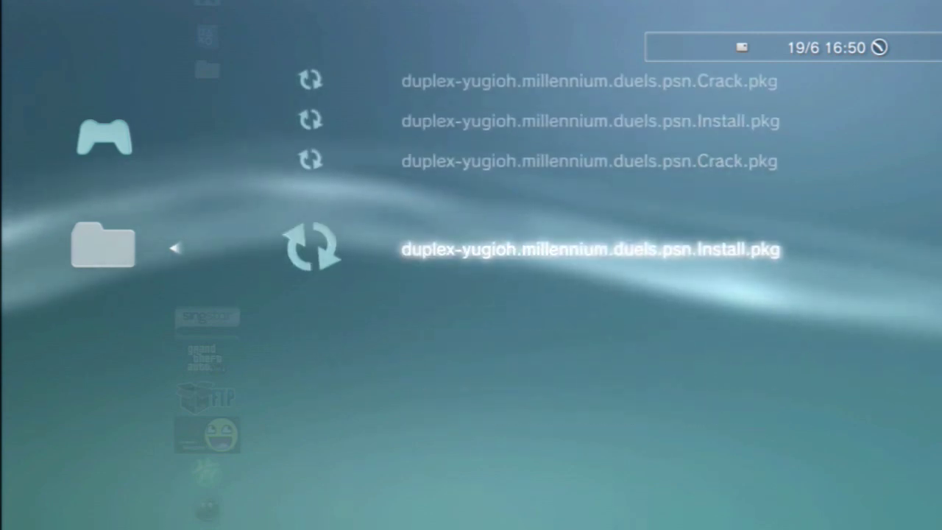
Step: Install duplex-yugioh.millennium.duels.psn.Install.pkg and return to the Game category once it finishes
{"action": "key", "text": "Up"}
{"action": "key", "text": "Up"}
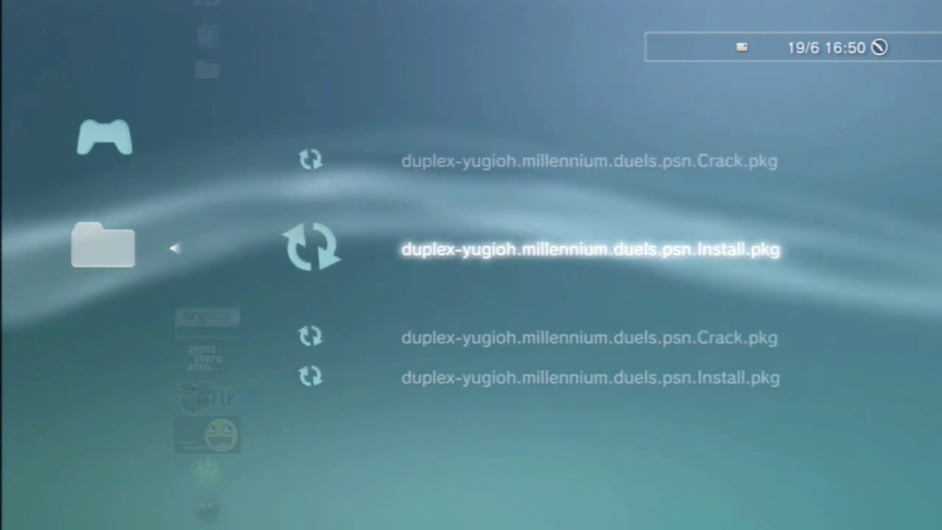
{"action": "key", "text": "Return"}
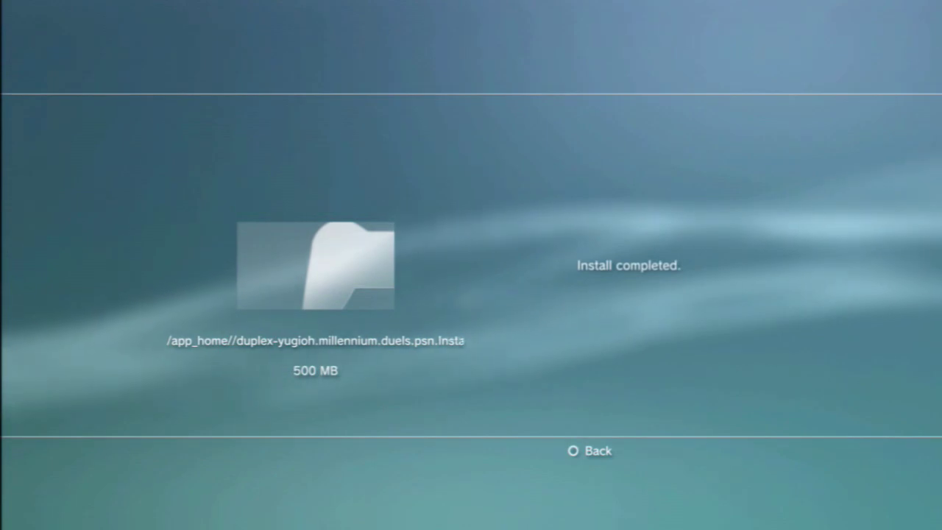
{"action": "key", "text": "Escape"}
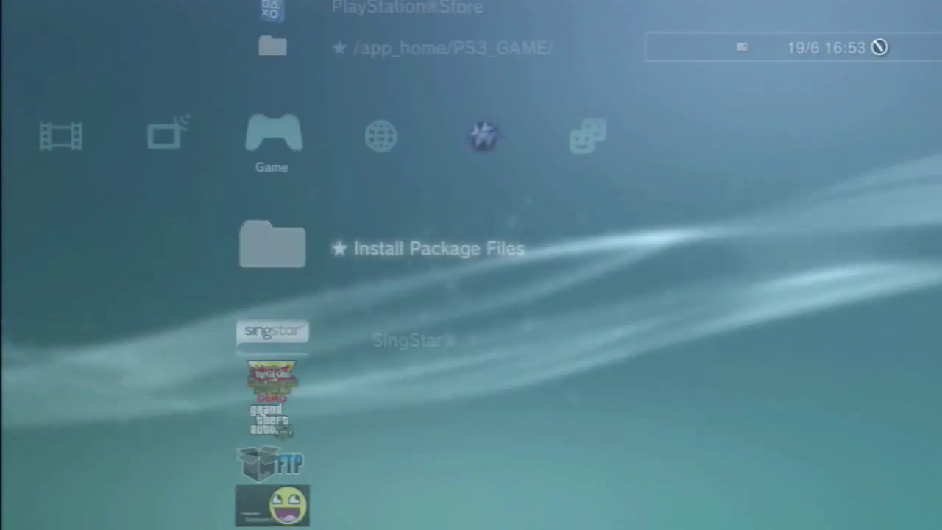
Step: Check the Game category for the Yu-Gi-Oh! Millennium Duels entry and return to Install Package Files
{"action": "key", "text": "Down"}
{"action": "key", "text": "Down"}
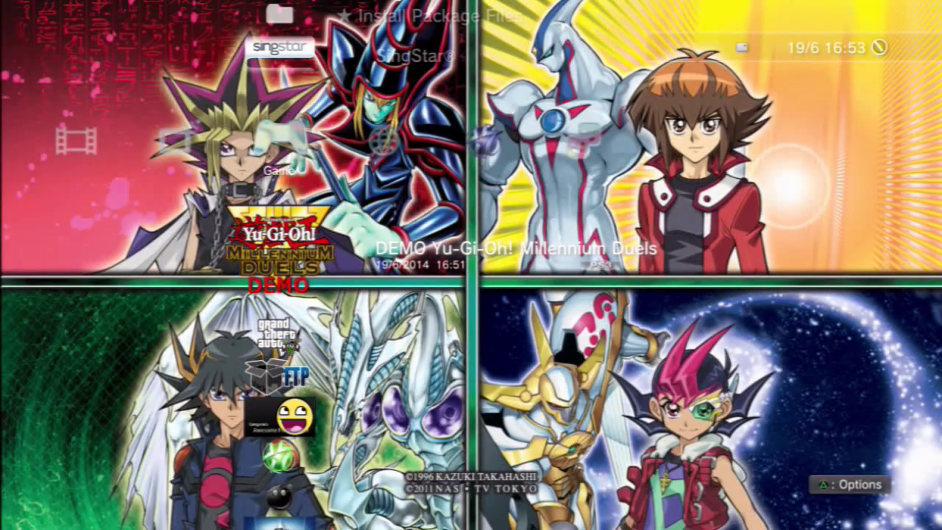
{"action": "key", "text": "Up"}
{"action": "key", "text": "Up"}
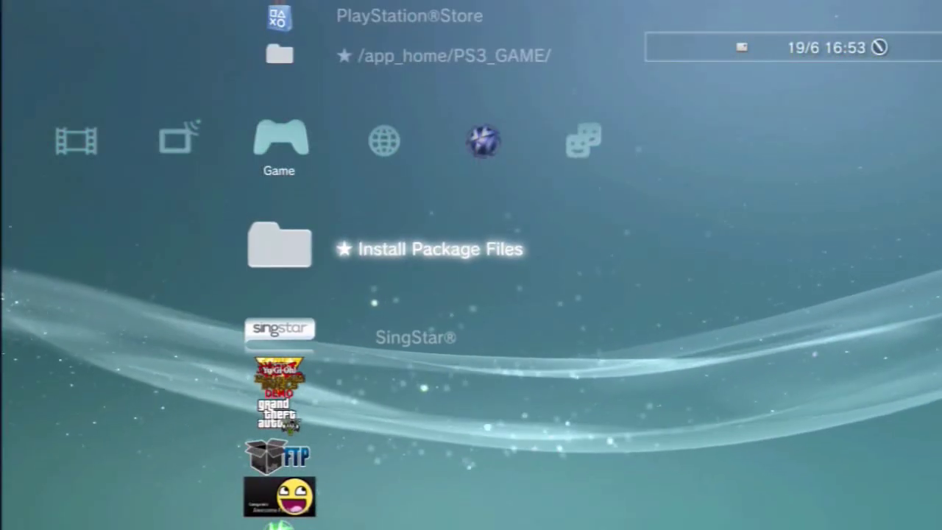
Step: Install duplex-yugioh.millennium.duels.psn.Crack.pkg from Install Package Files and leave the installation screen
{"action": "key", "text": "Return"}
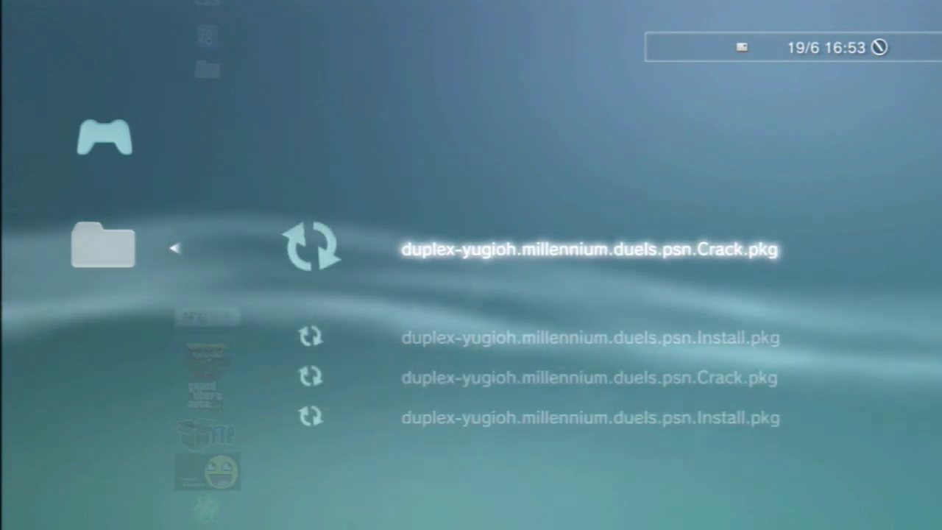
{"action": "key", "text": "Return"}
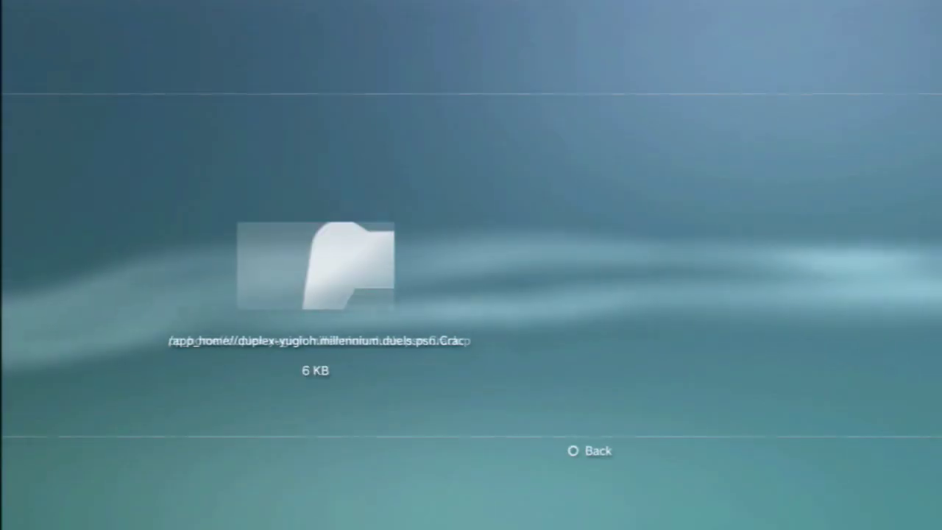
{"action": "key", "text": "Escape"}
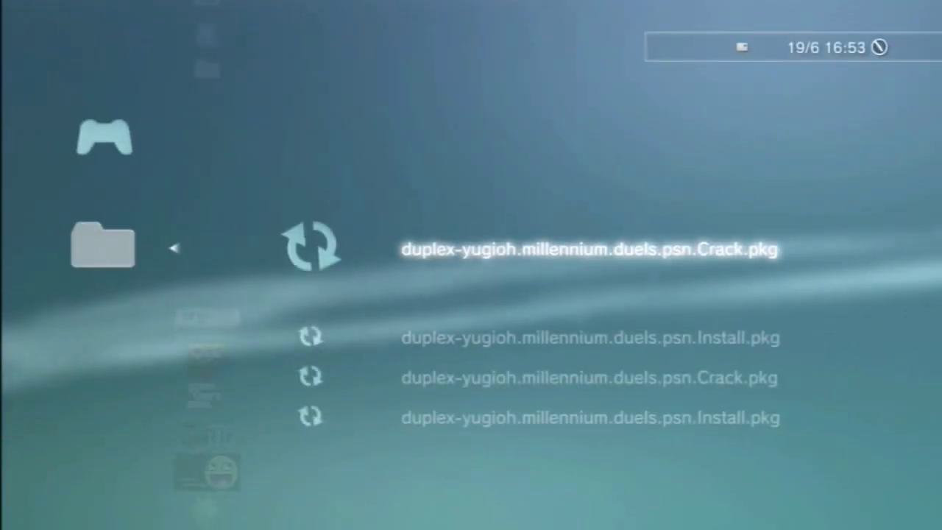
Step: Return to the Game category and launch Yu-Gi-Oh! Millennium Duels
{"action": "key", "text": "Escape"}
{"action": "key", "text": "Left"}
{"action": "key", "text": "Right"}
{"action": "key", "text": "Down"}
{"action": "key", "text": "Down"}
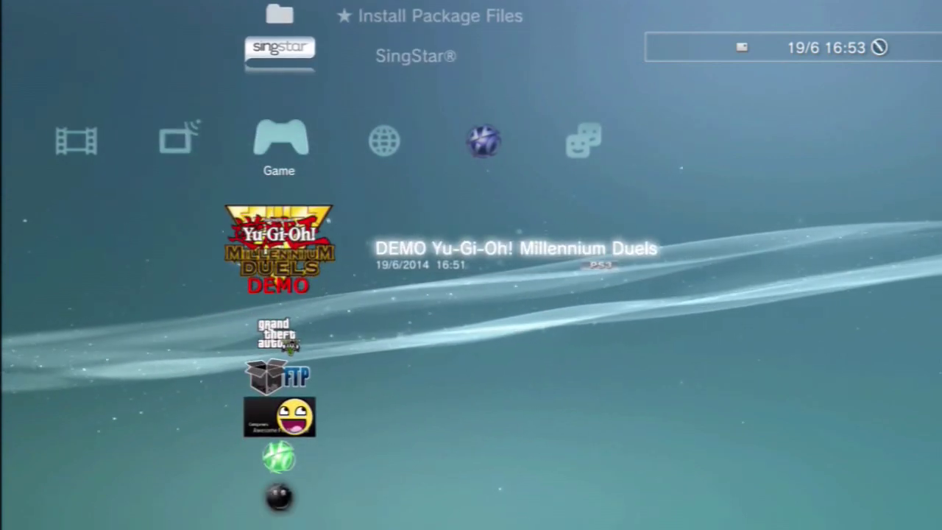
{"action": "key", "text": "Return"}
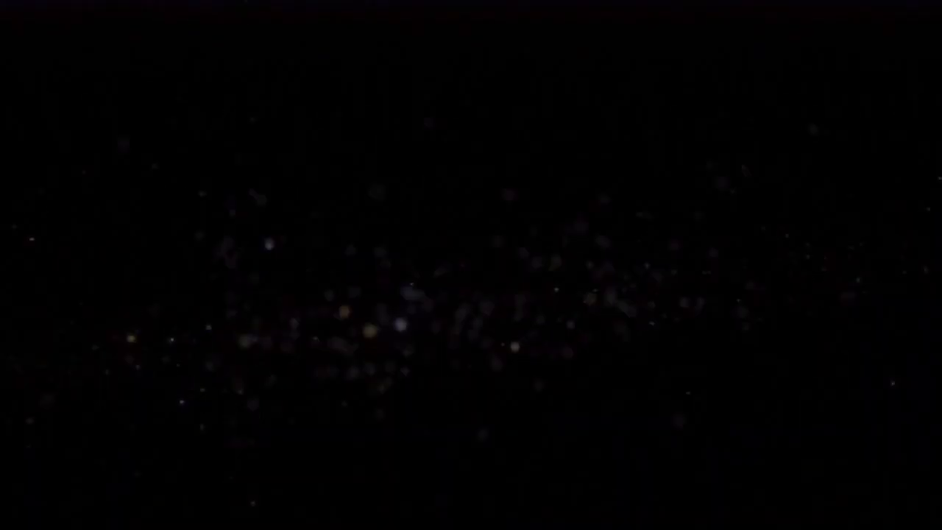